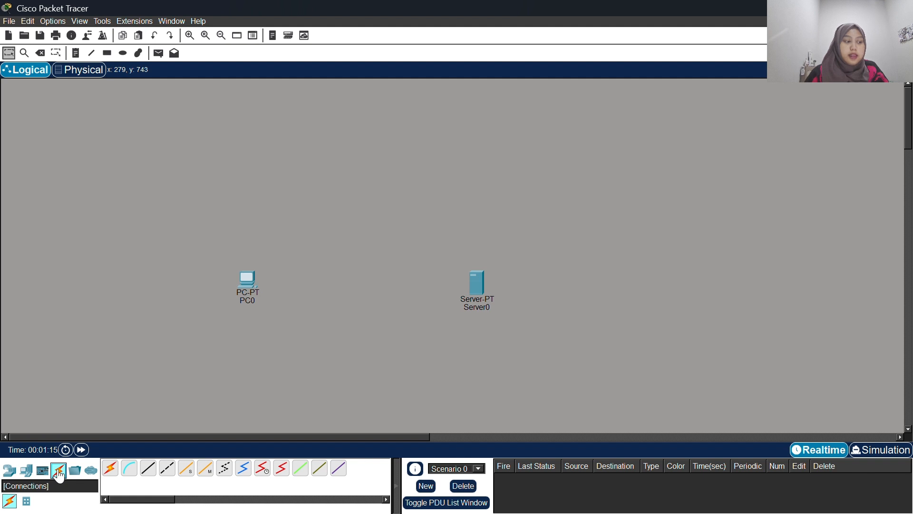
Connect PC0's FastEthernet0 port to Server0's FastEthernet0 port with a copper cross-over cable
click(167, 468)
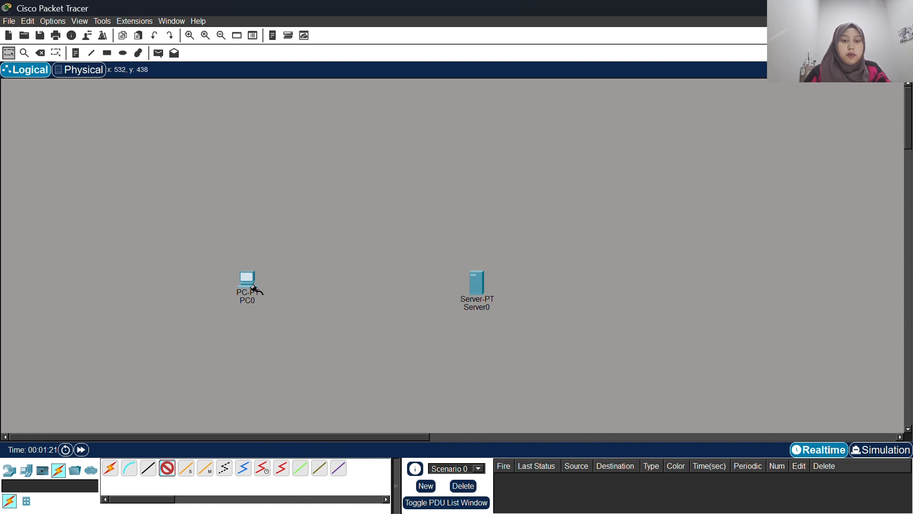
click(248, 284)
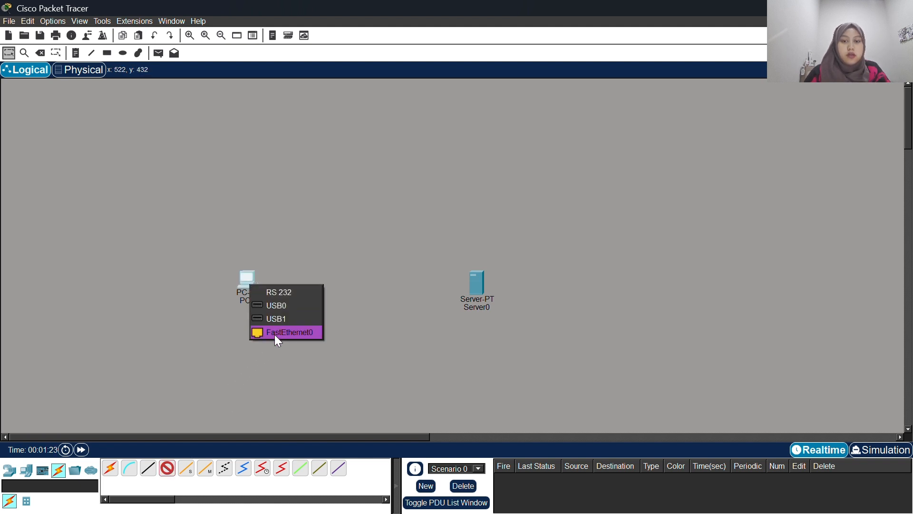
click(276, 332)
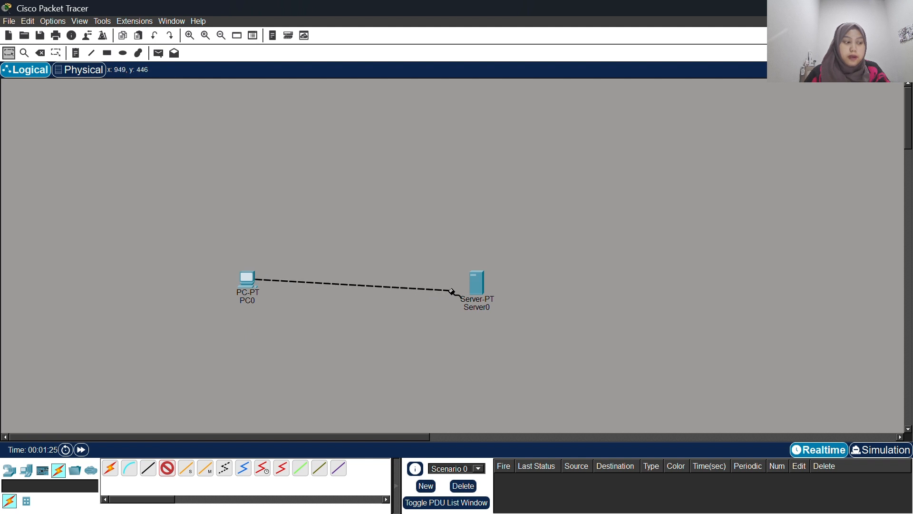
click(478, 285)
click(492, 291)
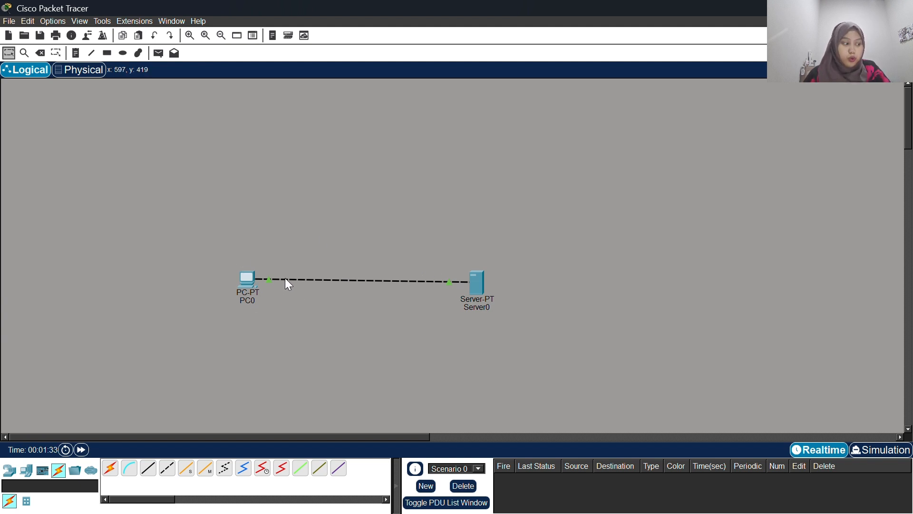
mouse_move(288, 285)
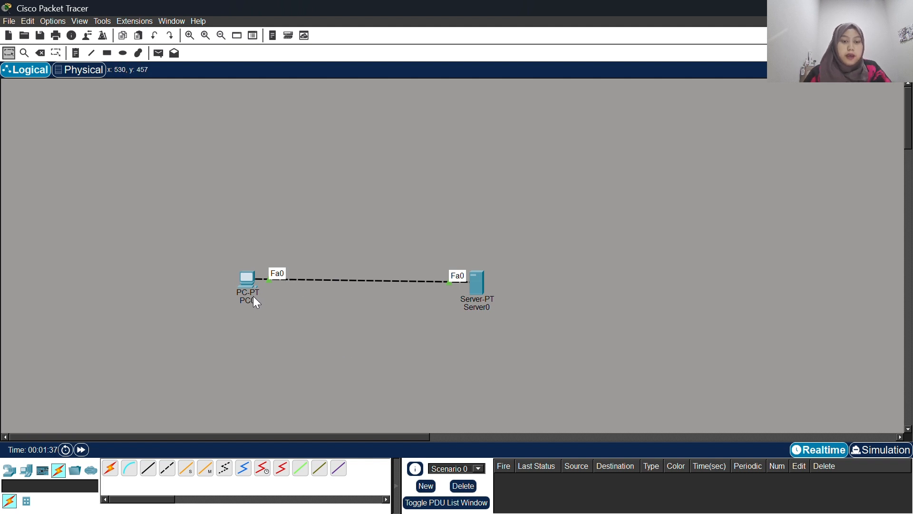
Configure PC0 with static IPv4 address 192.168.123.1 and subnet mask 255.255.255.0
click(245, 285)
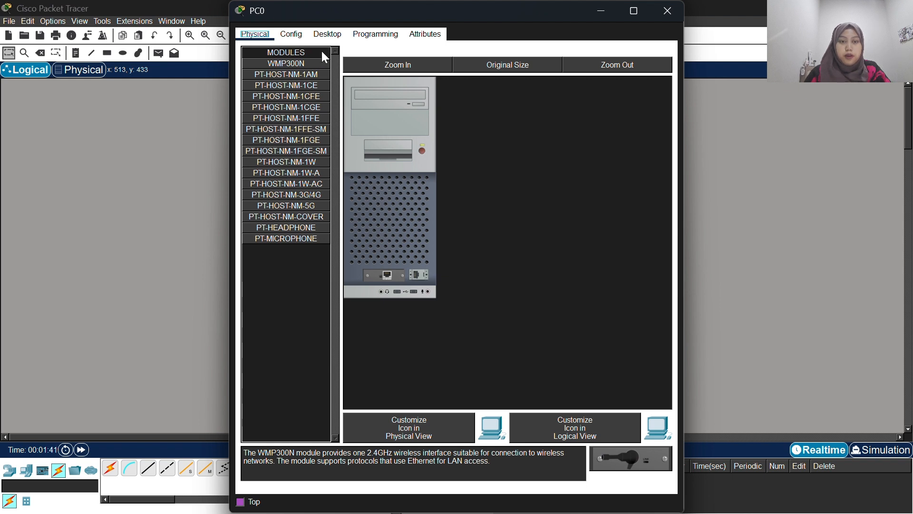
click(327, 36)
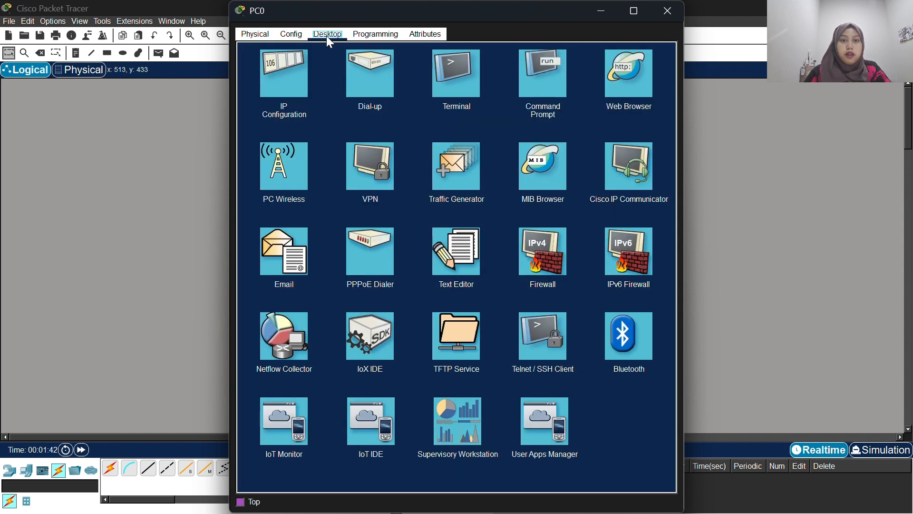
click(296, 83)
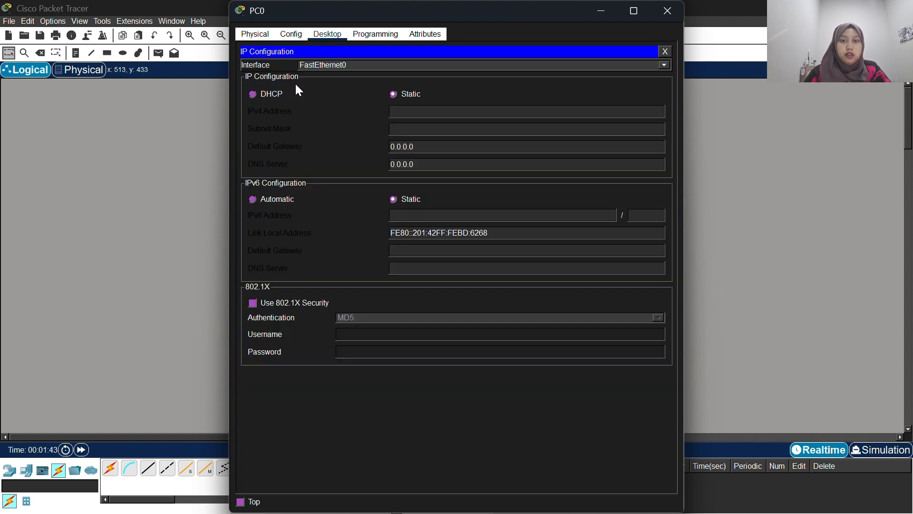
click(417, 110)
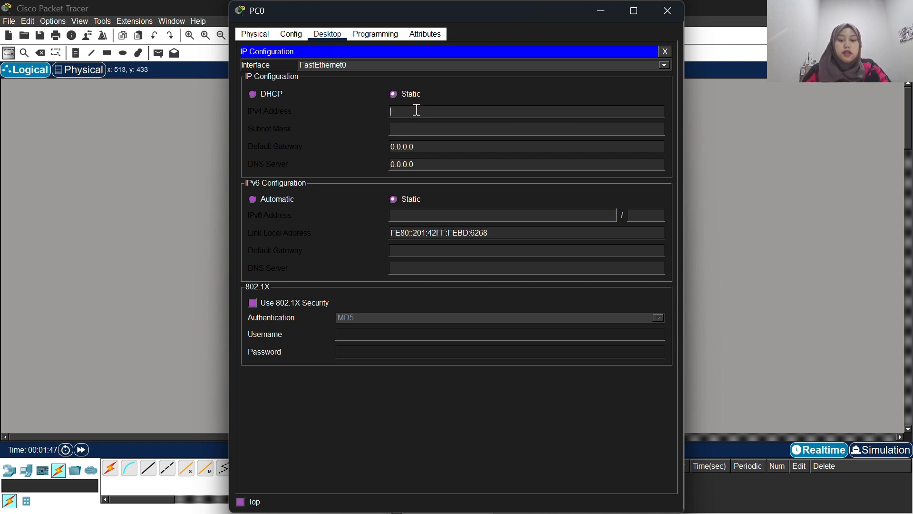
text(1)
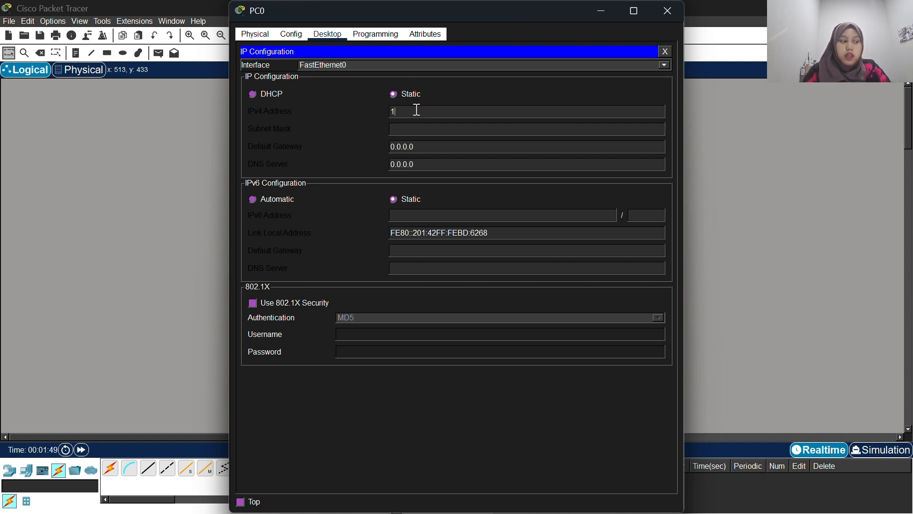
text(92.1)
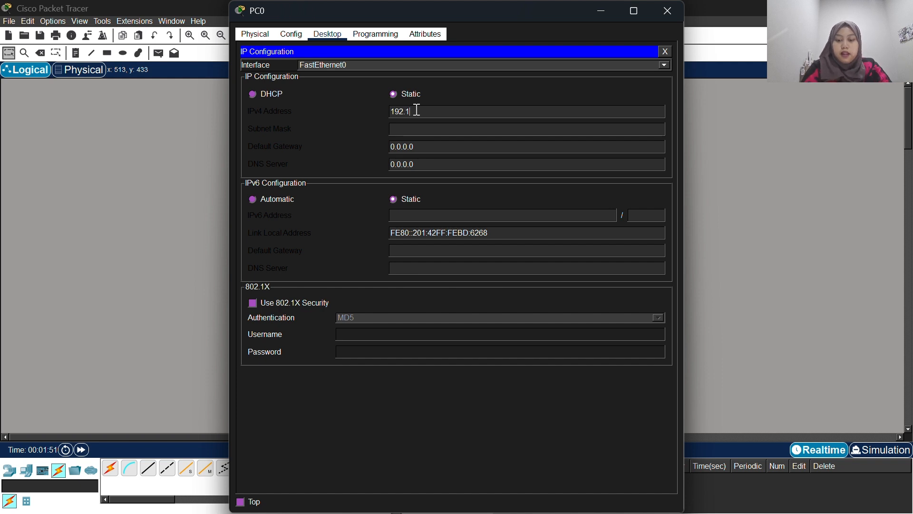
text(68.123.1)
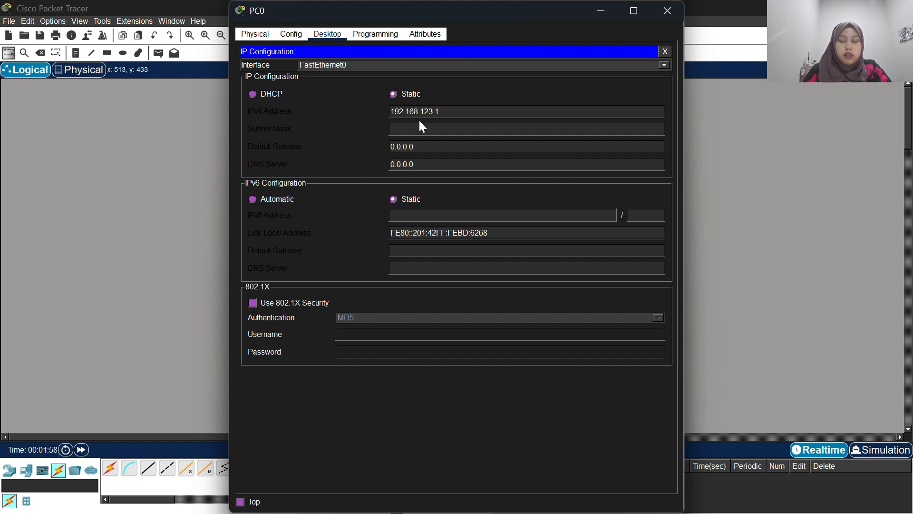
click(420, 129)
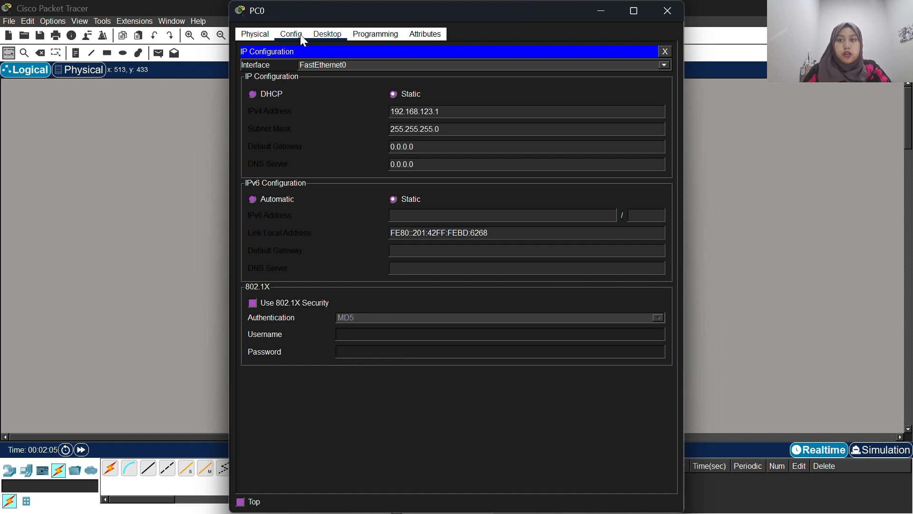
click(668, 12)
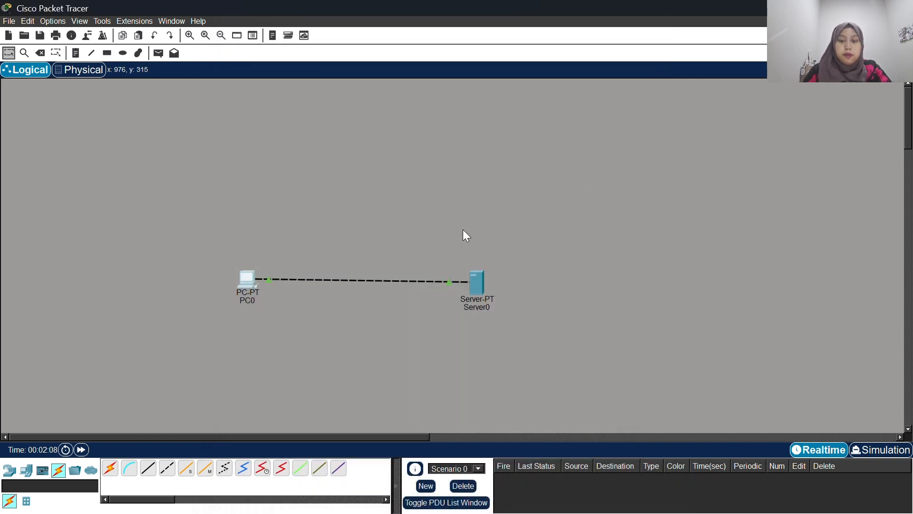
Configure Server0 with static IPv4 address 192.168.123.2 and subnet mask 255.255.255.0
click(477, 286)
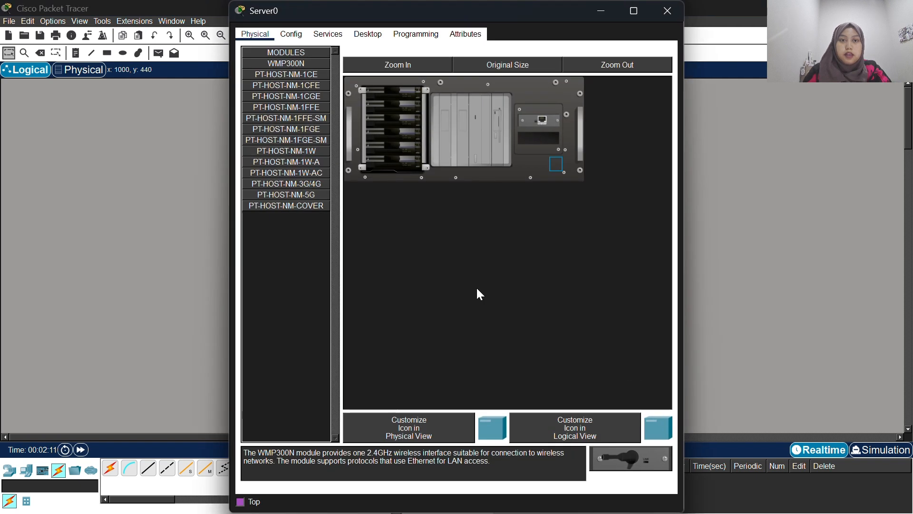
click(357, 34)
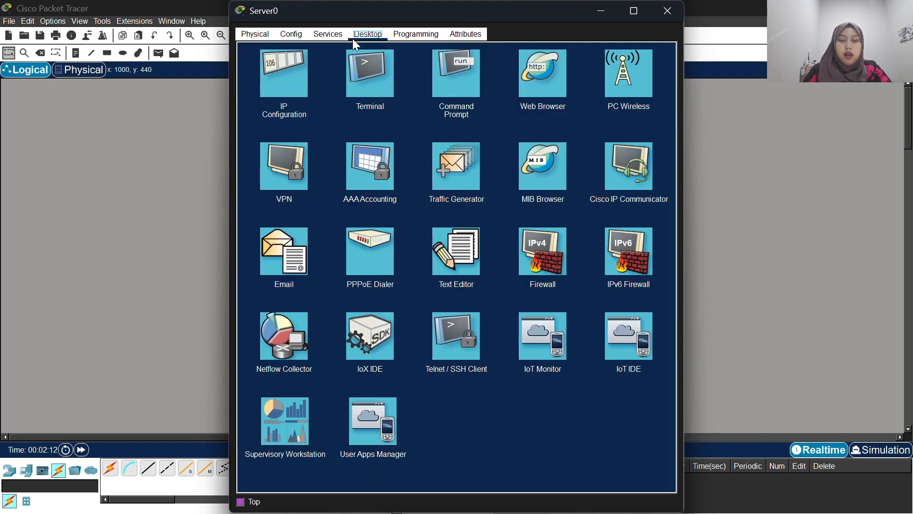
click(267, 85)
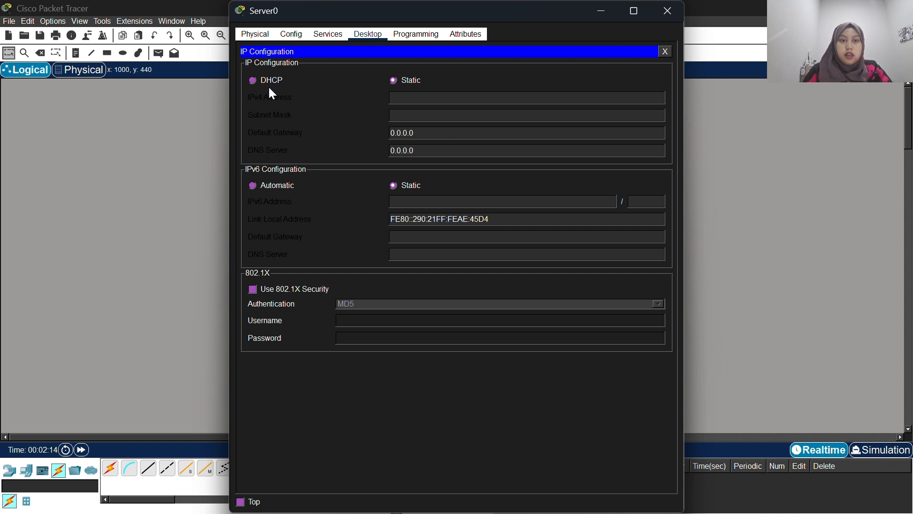
click(404, 97)
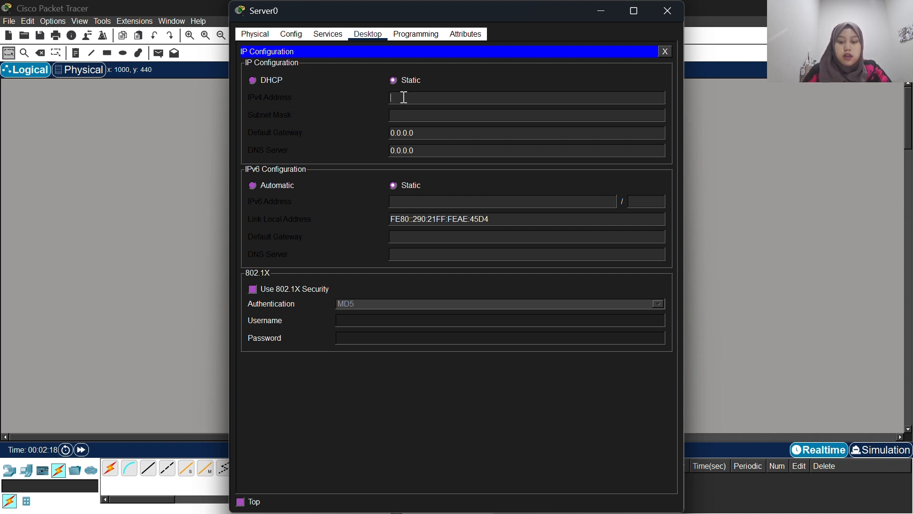
text(192.1)
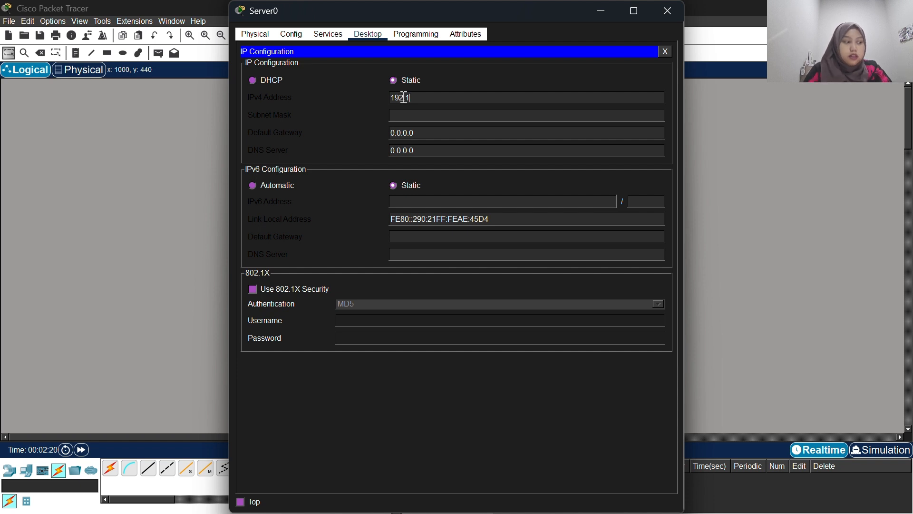
text(68.1)
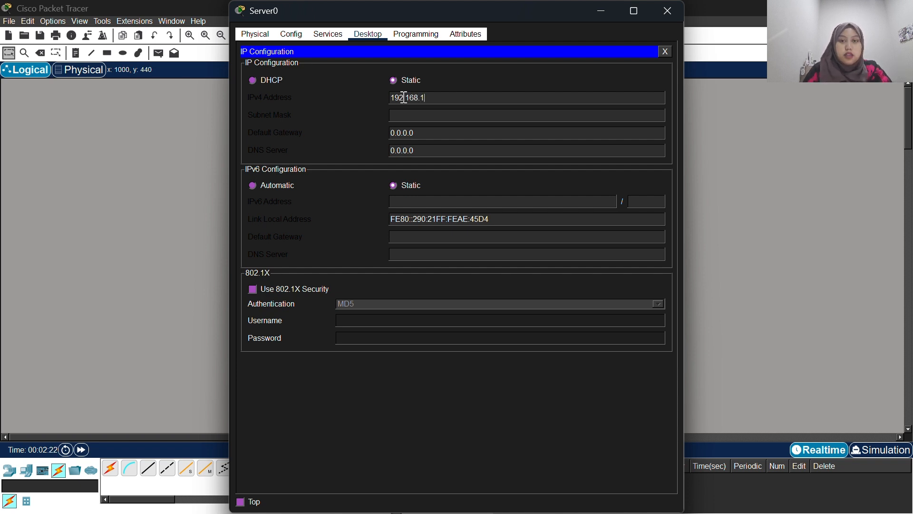
text(23.2)
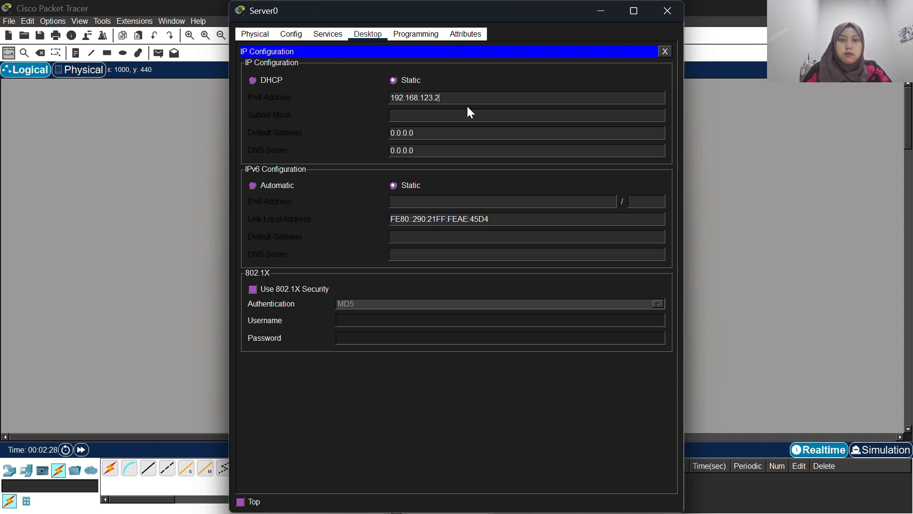
click(468, 108)
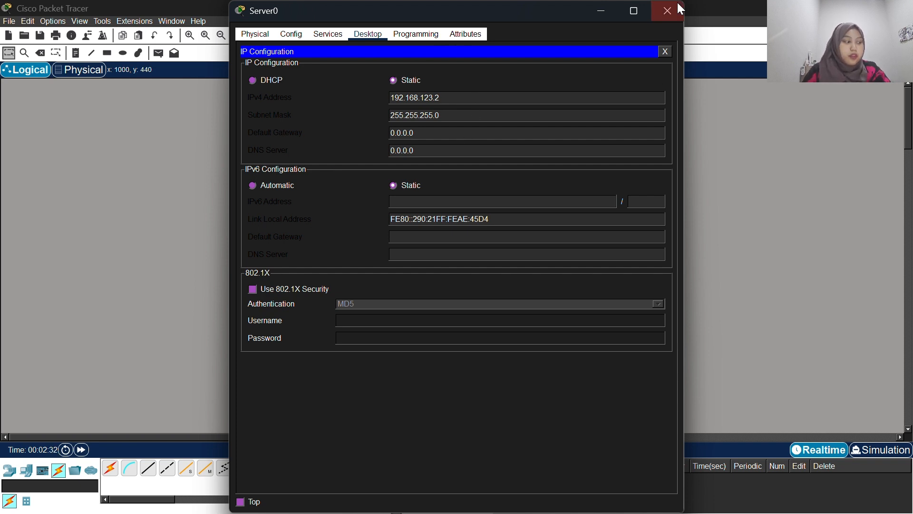
click(666, 11)
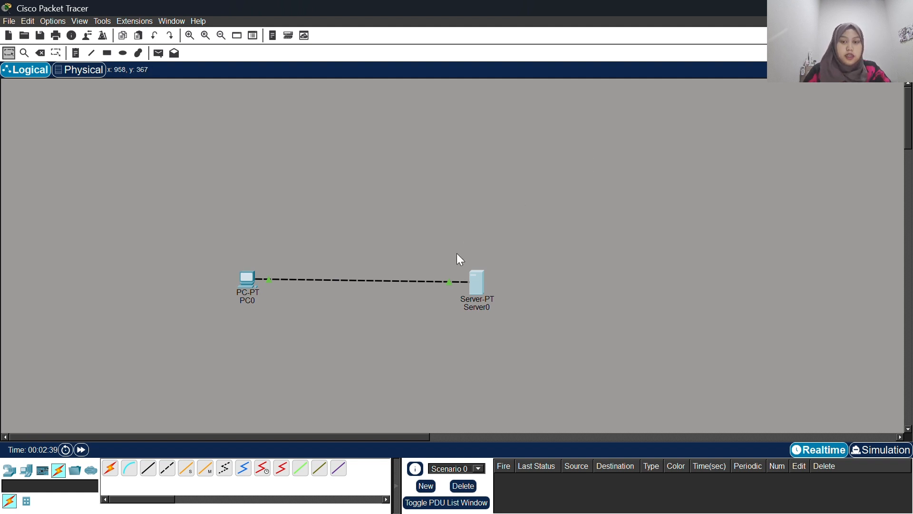
Check the HTTP service settings and hosted web files on Server0
click(481, 277)
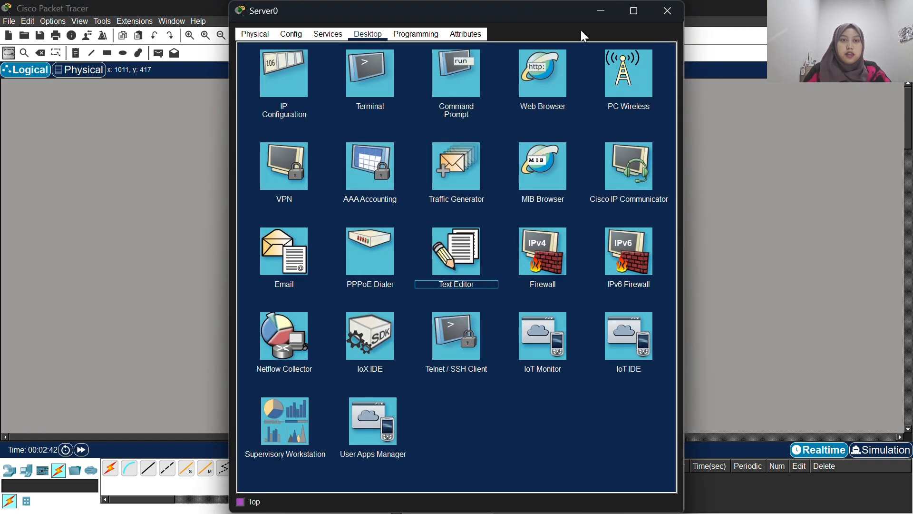
click(316, 36)
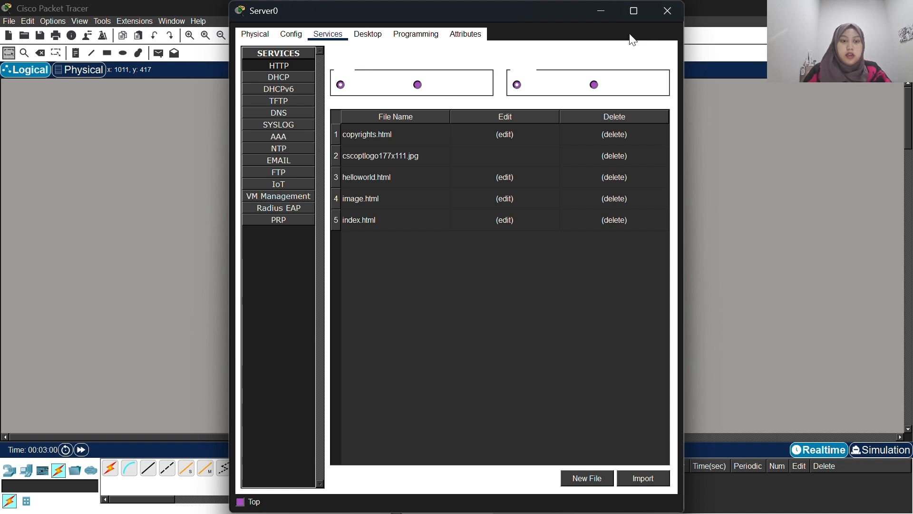
click(666, 14)
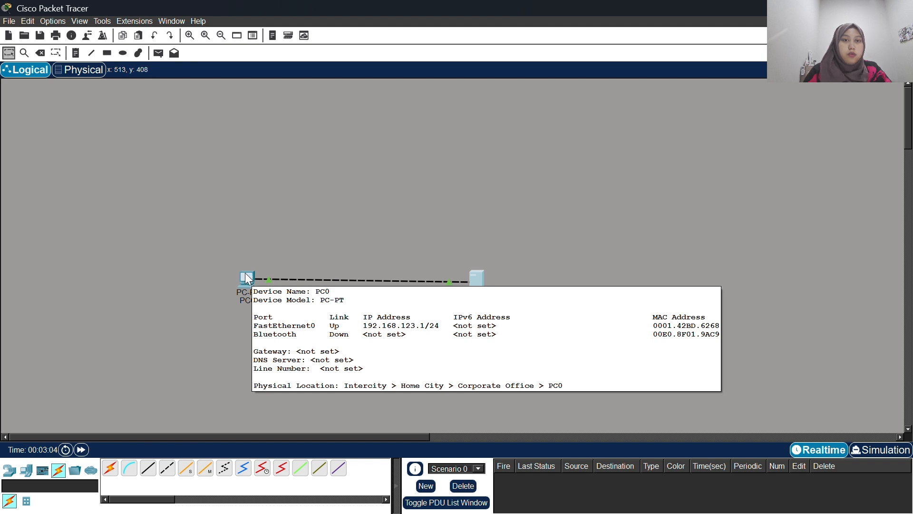
Load the web page at 192.168.123.2 in PC0's Web Browser
click(245, 273)
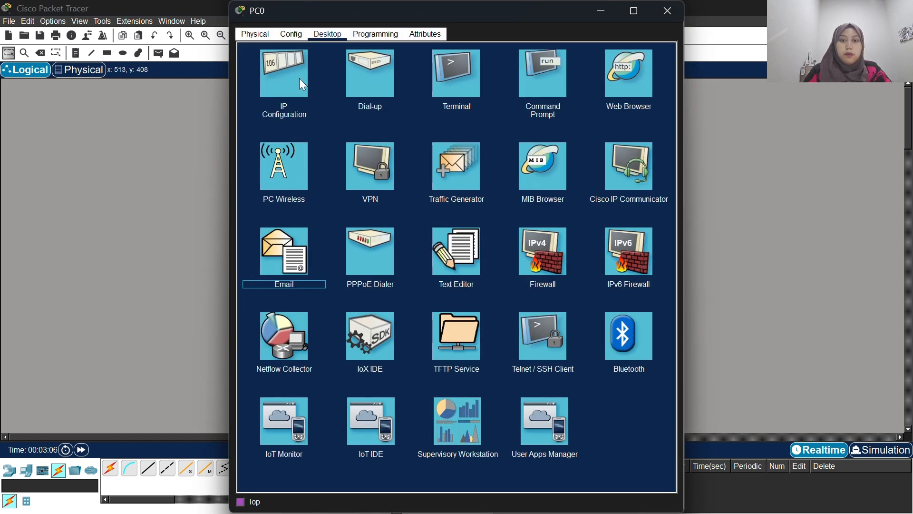
click(622, 87)
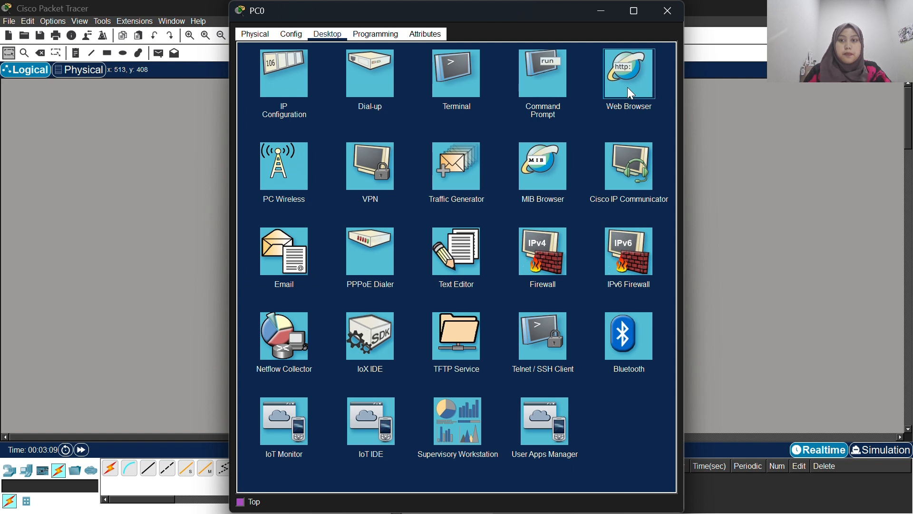
click(737, 185)
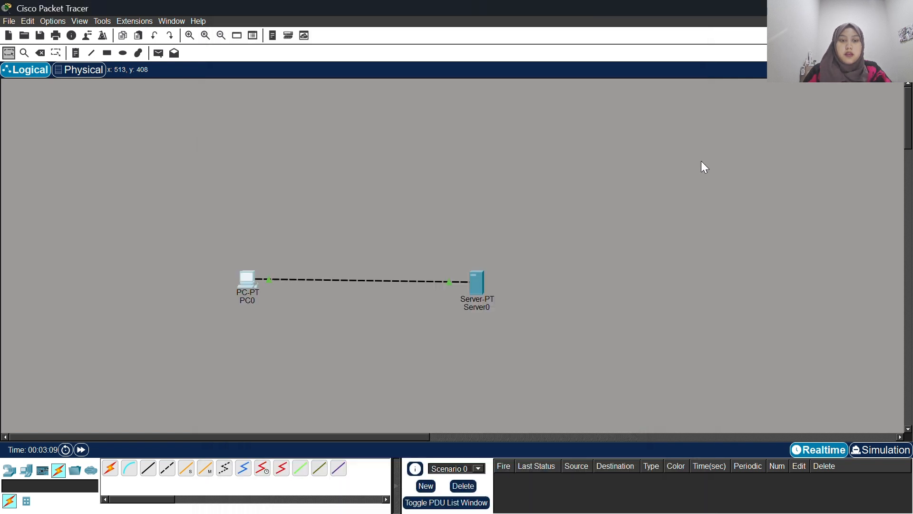
click(254, 276)
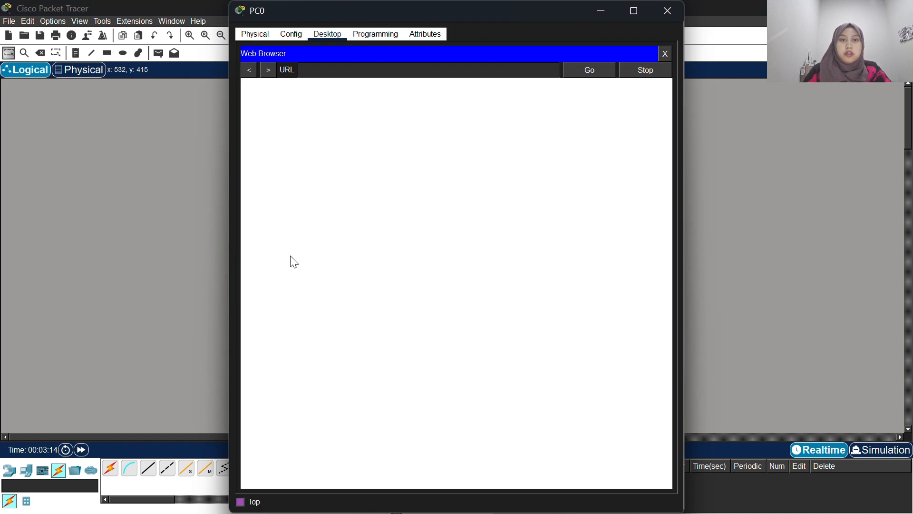
click(395, 72)
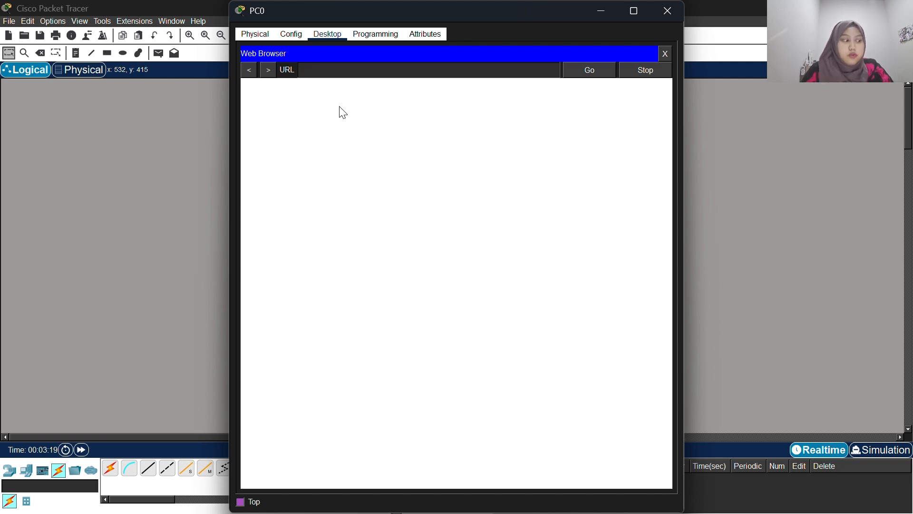
text(192)
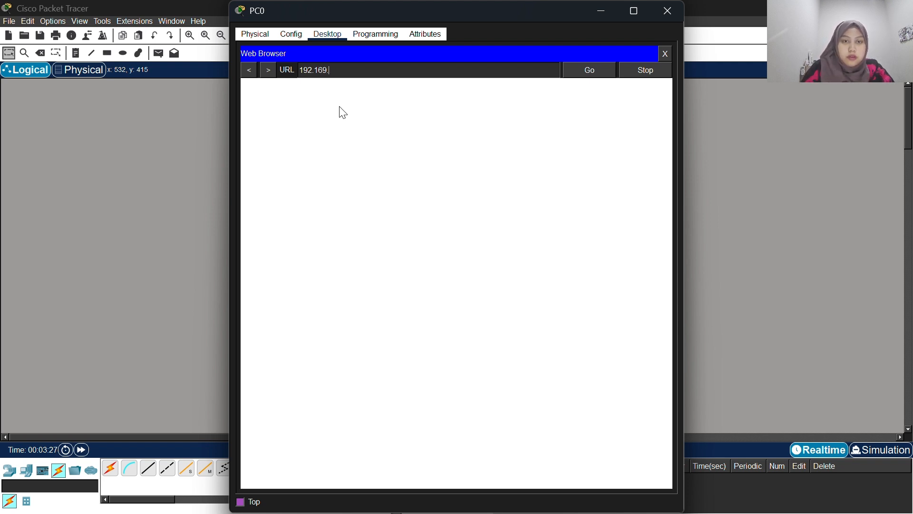
key(BackSpace)
key(BackSpace)
text(8.123.2)
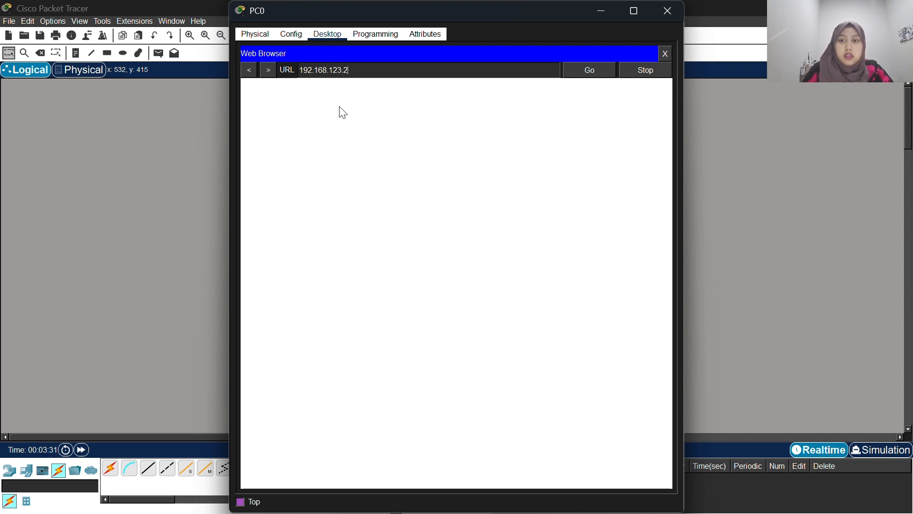
click(600, 74)
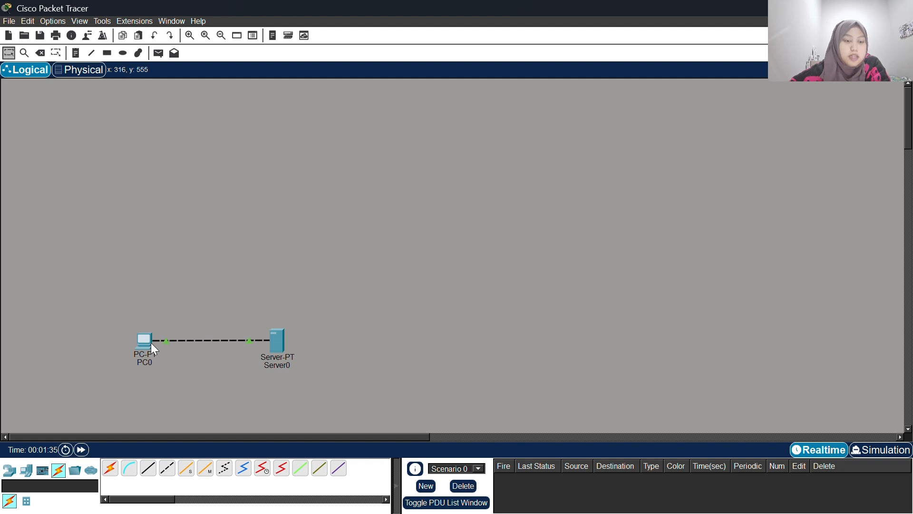
Add a second PC above PC0 and a 2960 switch above Server0 in the workspace
click(27, 472)
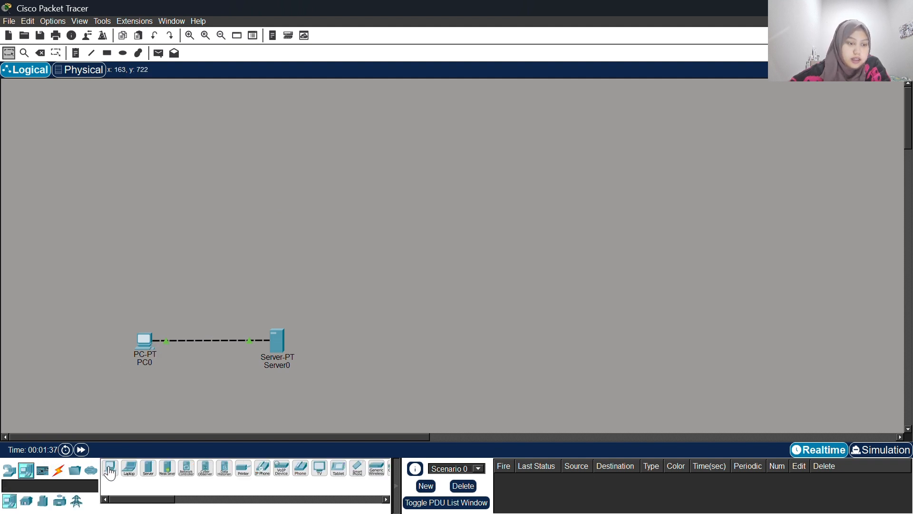
click(110, 468)
click(155, 281)
click(10, 471)
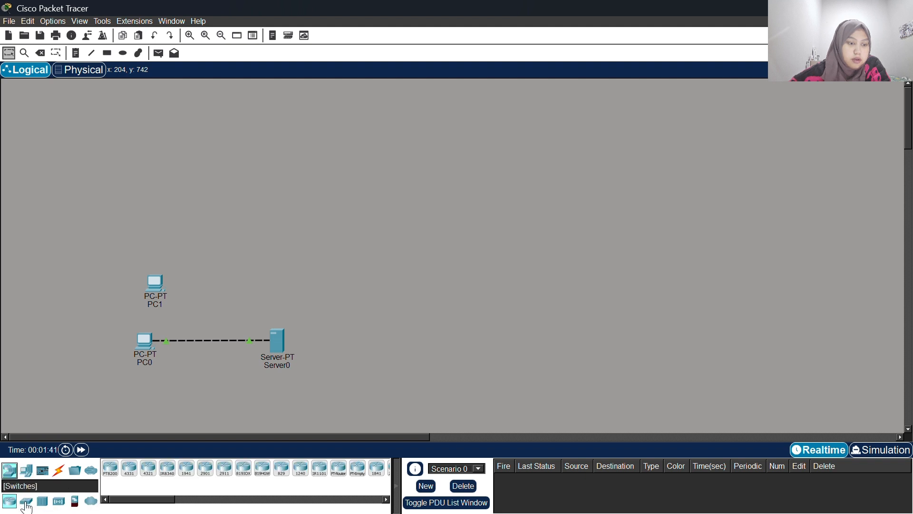
click(26, 500)
click(110, 469)
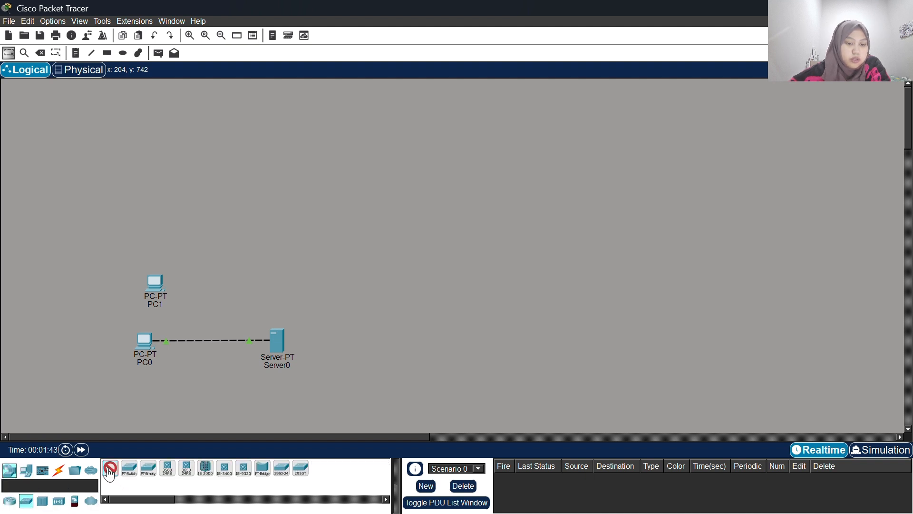
click(260, 292)
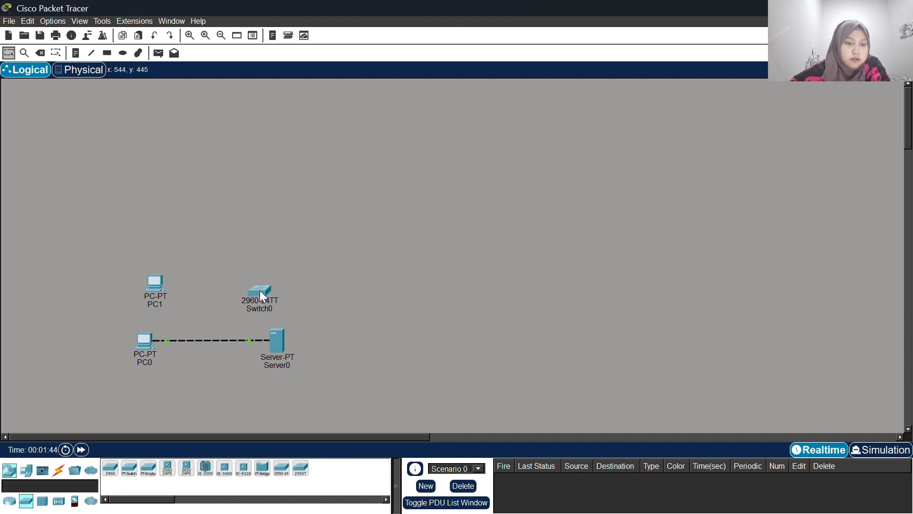
Replace the direct PC0-Server0 link with a copper straight-through cable from PC0's FastEthernet0 to Switch0's FastEthernet0/1
click(58, 471)
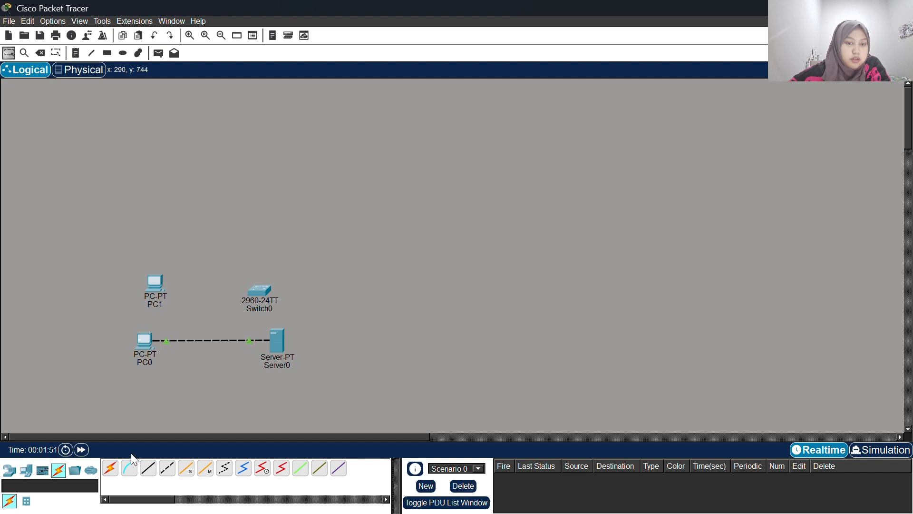
click(167, 467)
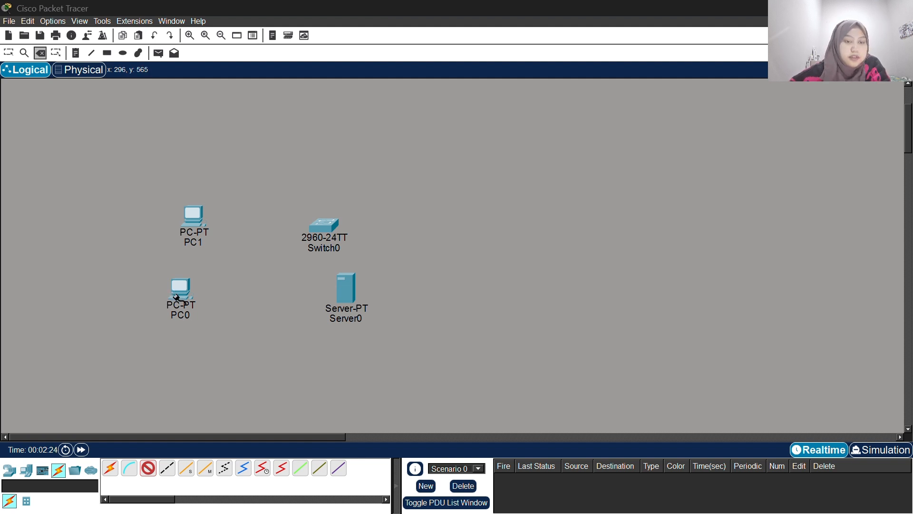
click(186, 295)
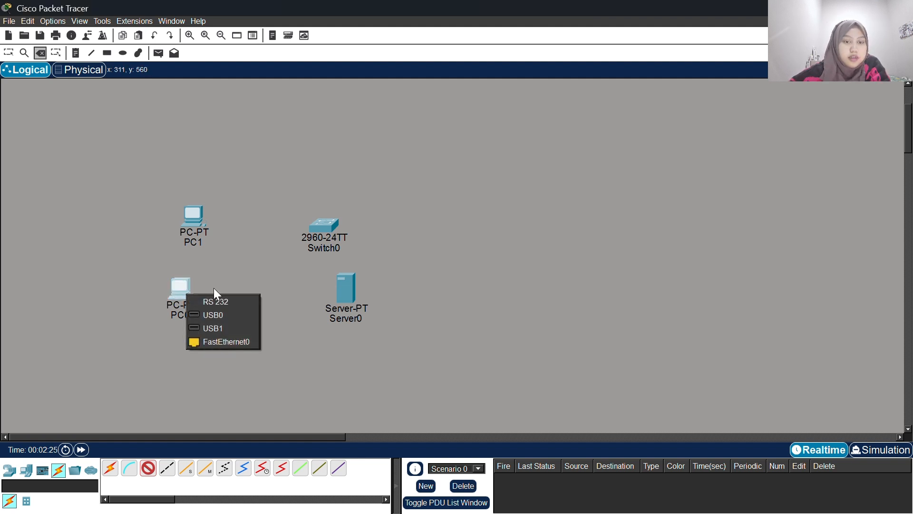
click(242, 343)
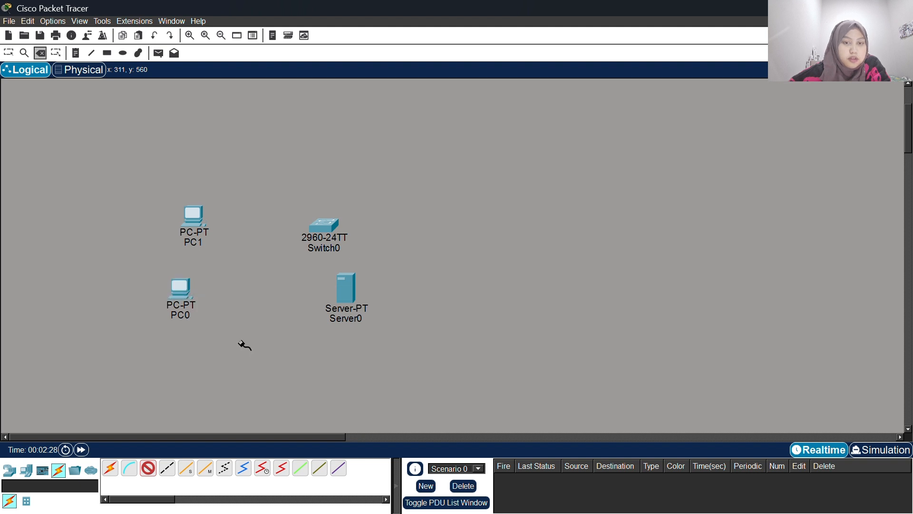
click(331, 225)
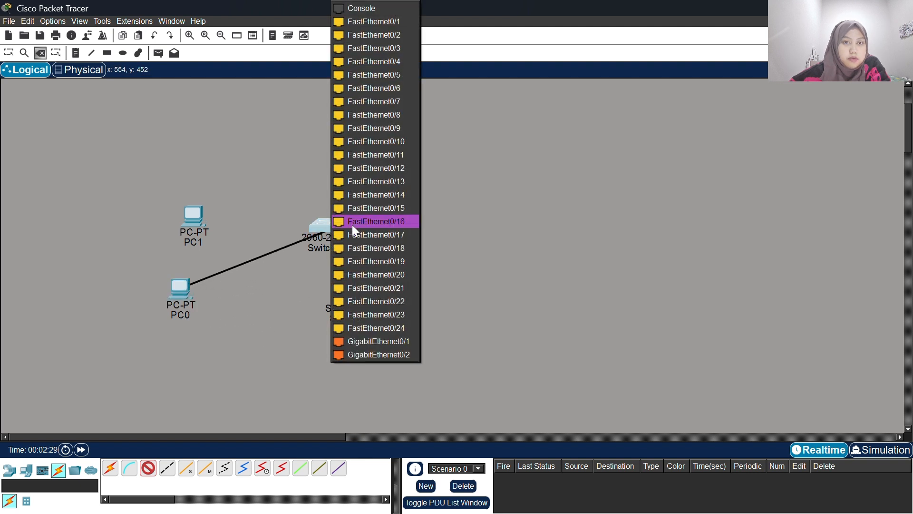
click(393, 26)
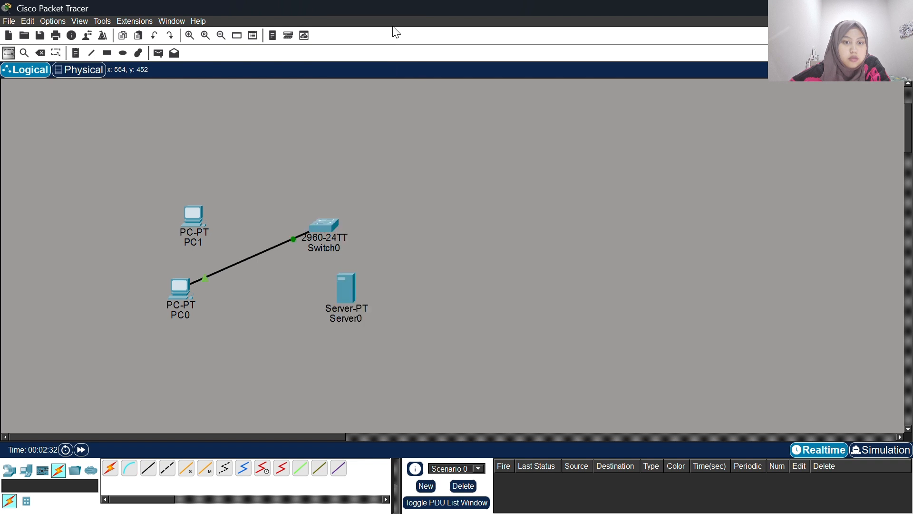
Connect PC1's FastEthernet0 to Switch0's FastEthernet0/2 with a copper straight-through cable
click(148, 468)
click(197, 205)
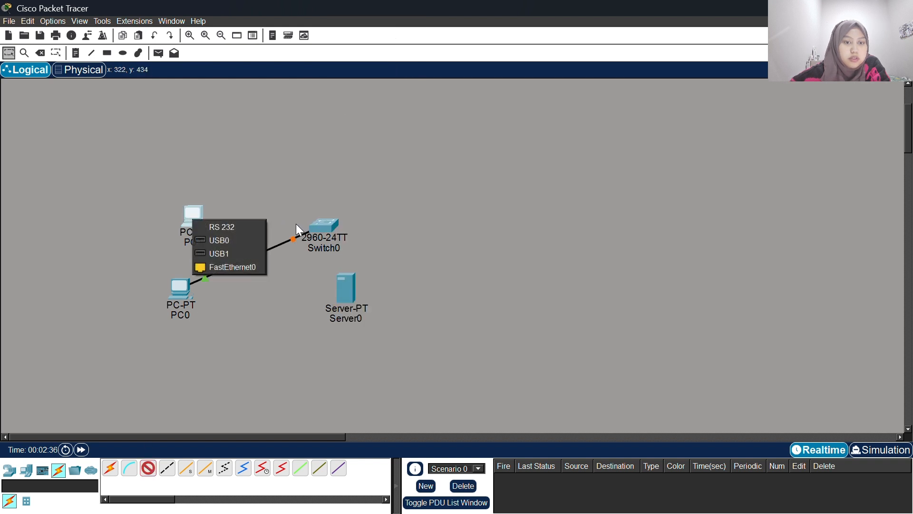
click(240, 268)
click(324, 224)
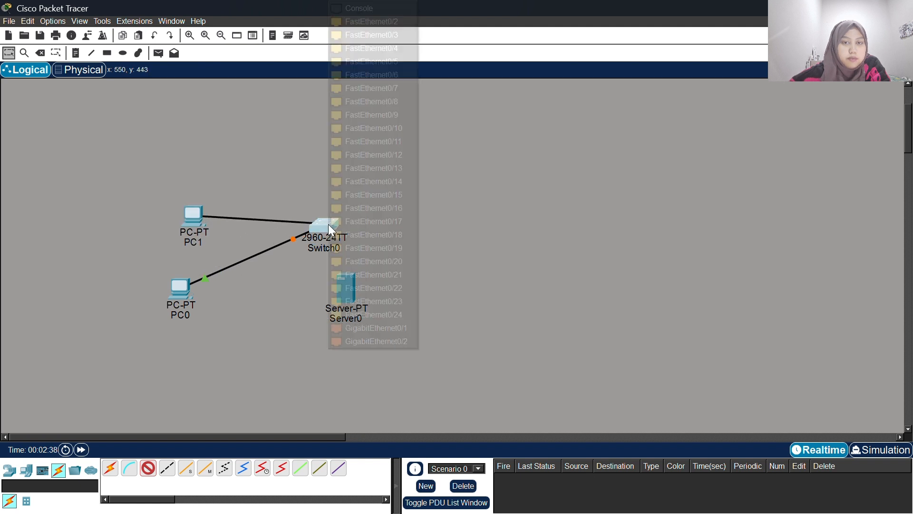
click(399, 22)
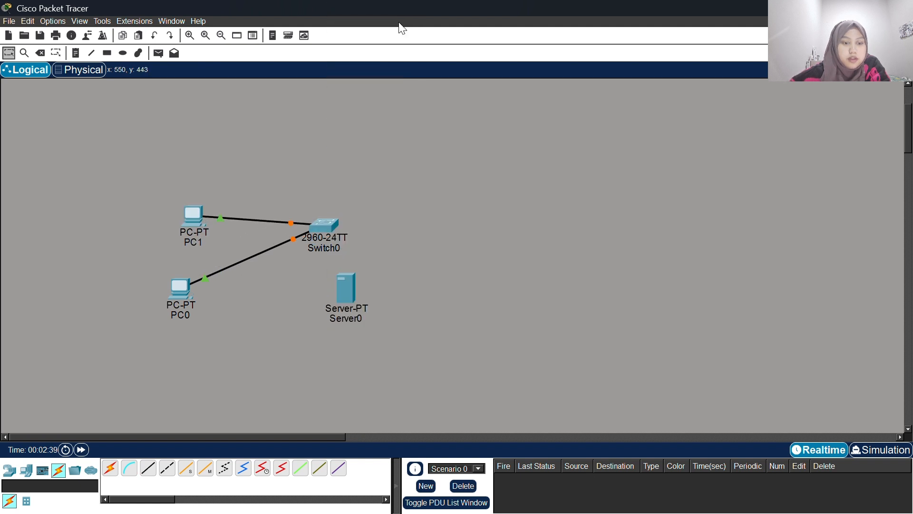
Connect Server0 to Switch0's FastEthernet0/3 with a copper straight-through cable
click(351, 298)
click(369, 307)
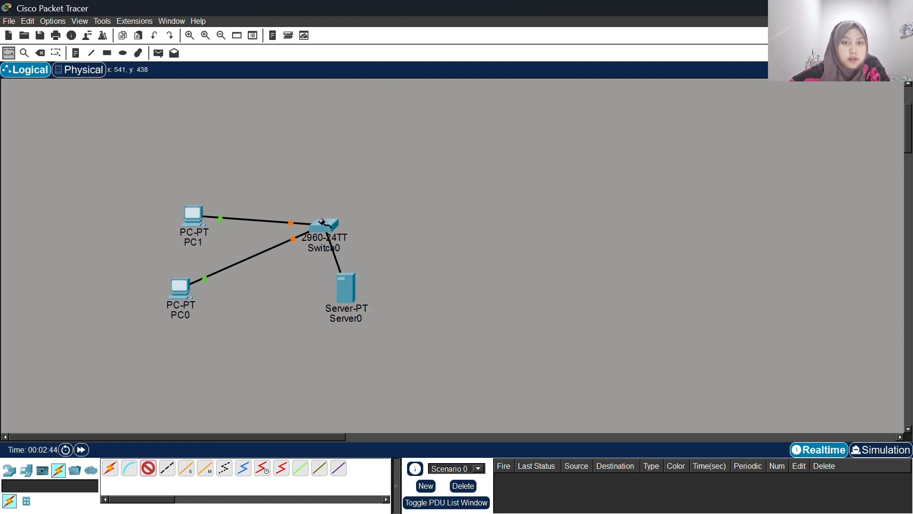
click(325, 227)
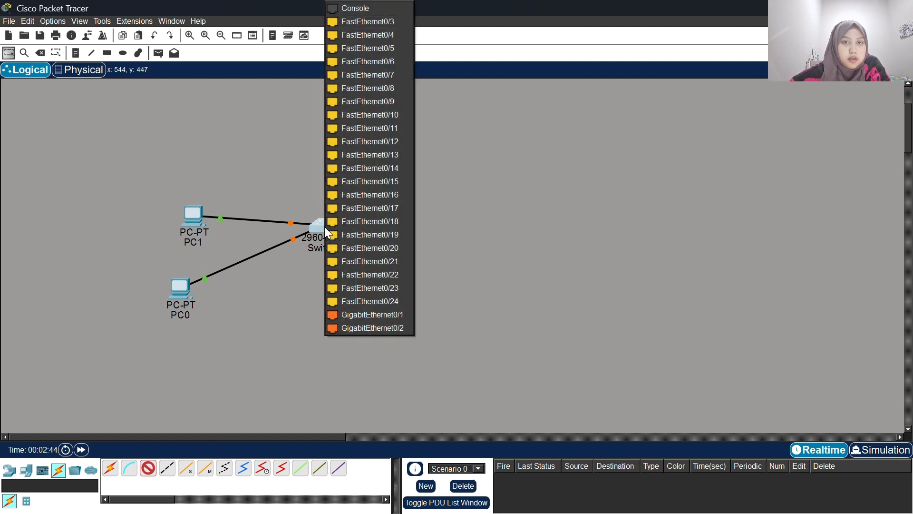
click(390, 23)
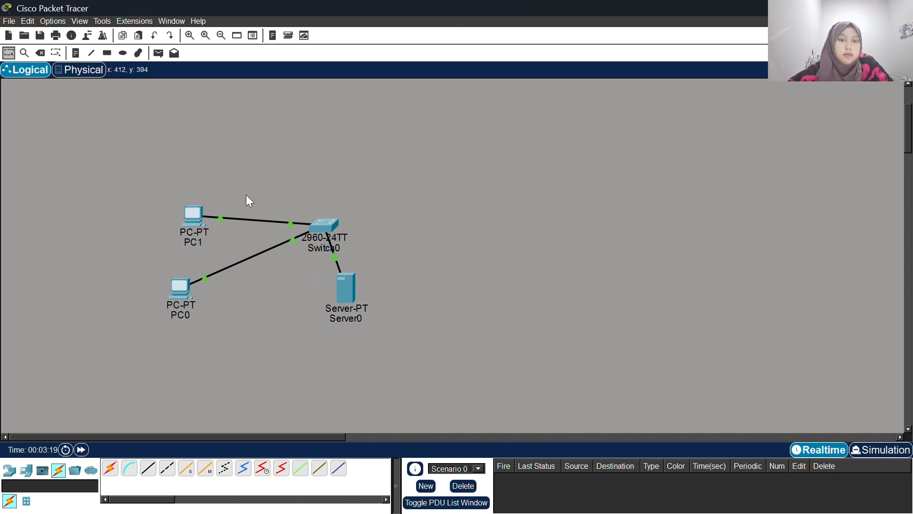
Assign PC0 the static IPv4 address 192.168.123.1 with subnet mask 255.255.255.0
mouse_move(178, 298)
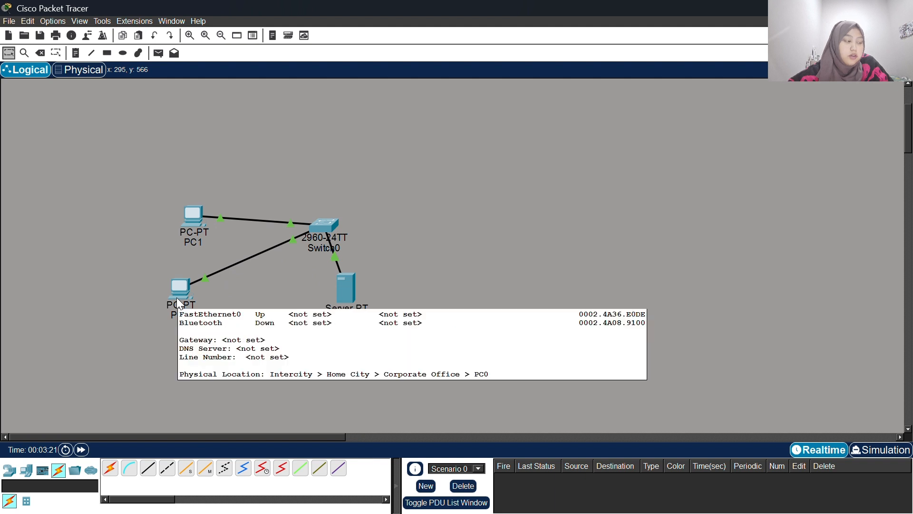
click(181, 287)
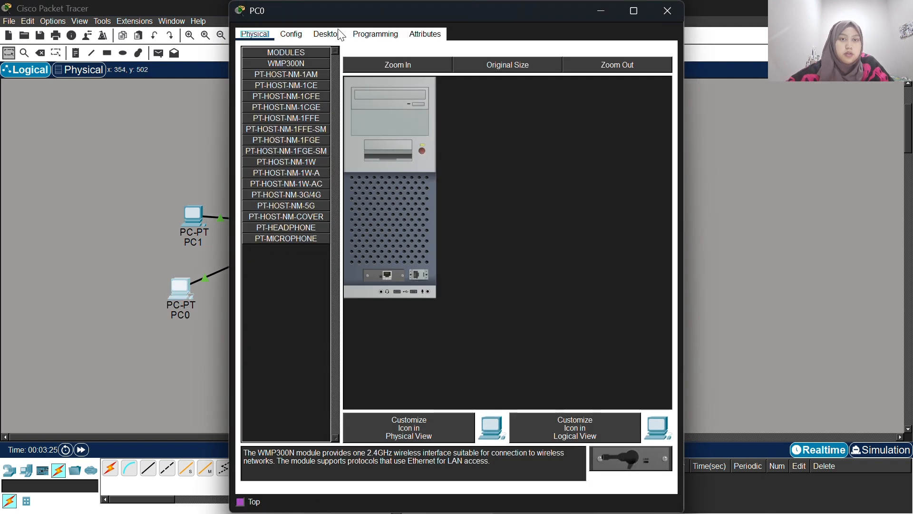
click(339, 35)
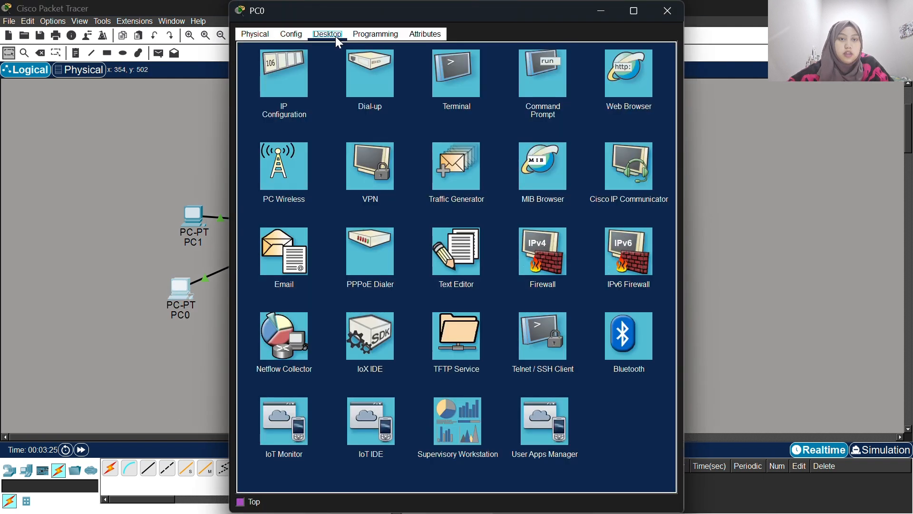
click(272, 78)
text(1)
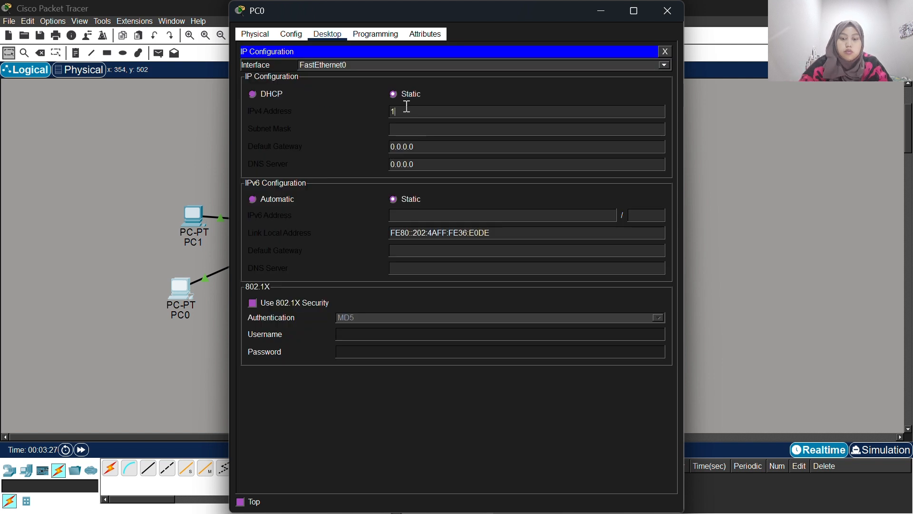
text(92.168)
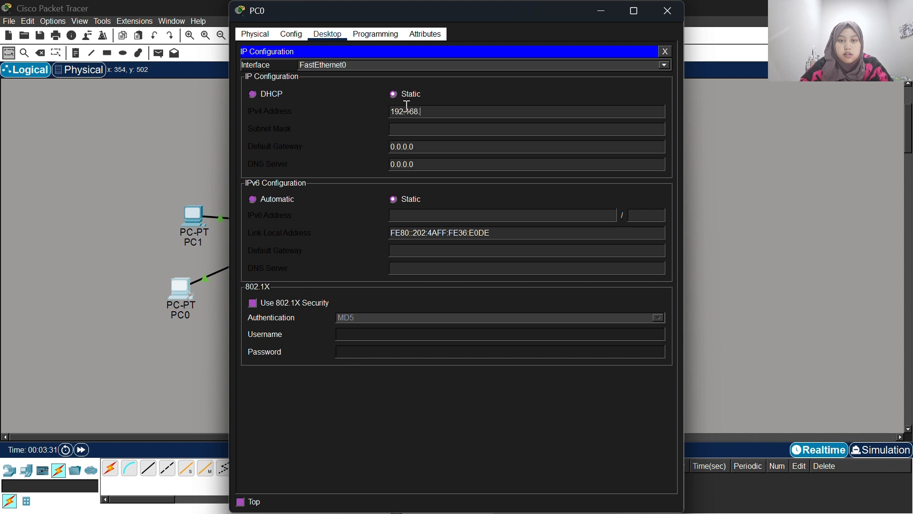
text(.123.1)
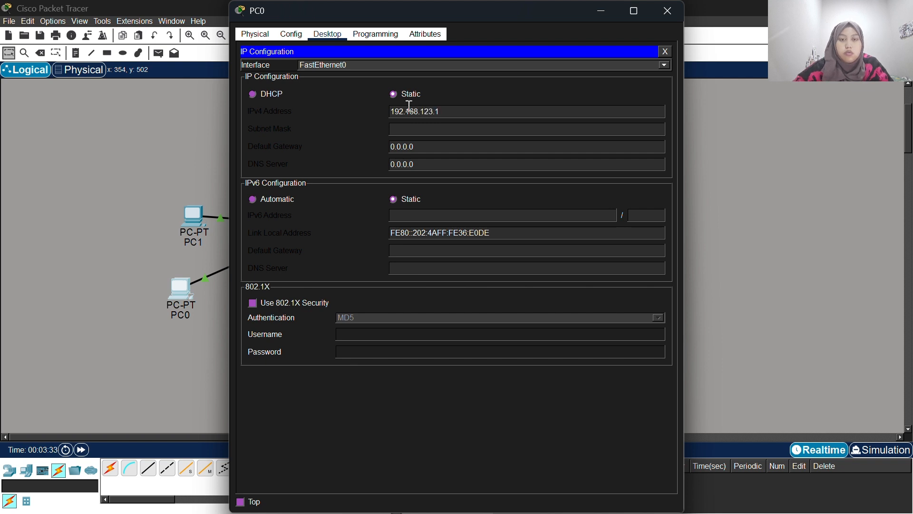
click(452, 126)
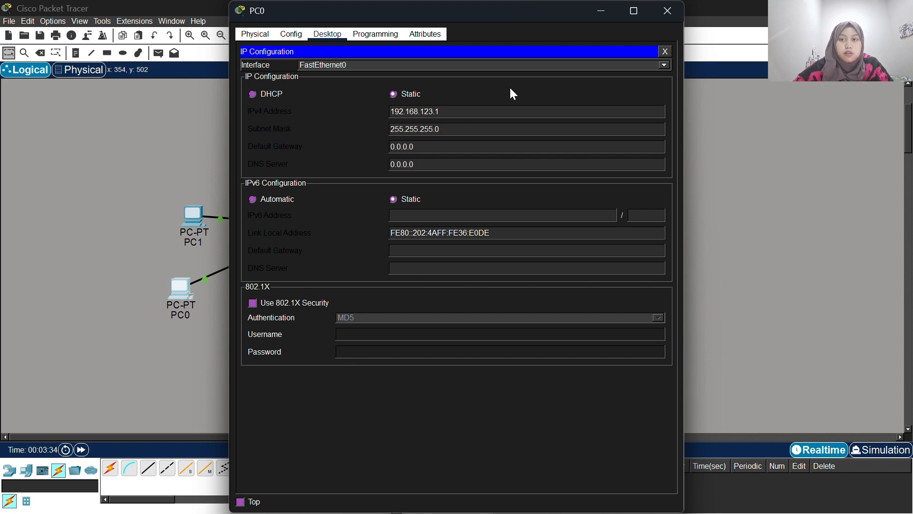
click(673, 12)
Assign PC1 the static IPv4 address 192.168.123.2 with subnet mask 255.255.255.0
click(201, 205)
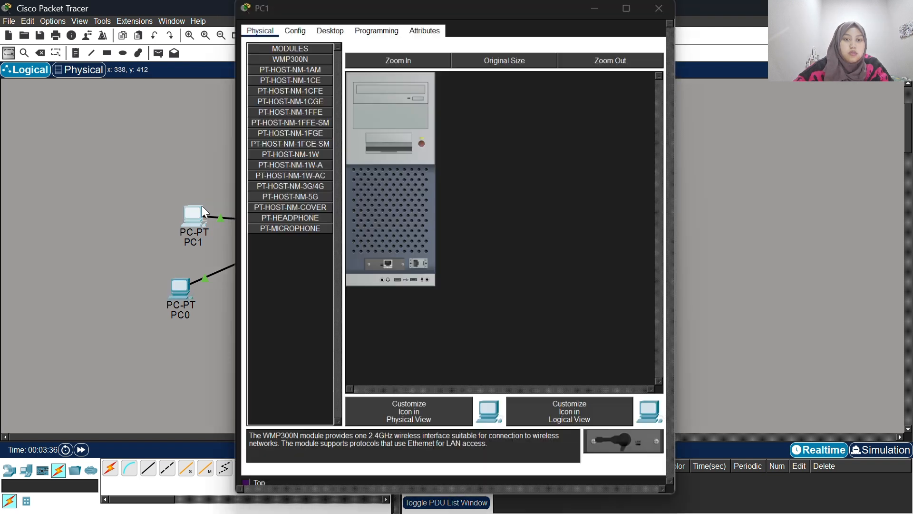
click(659, 8)
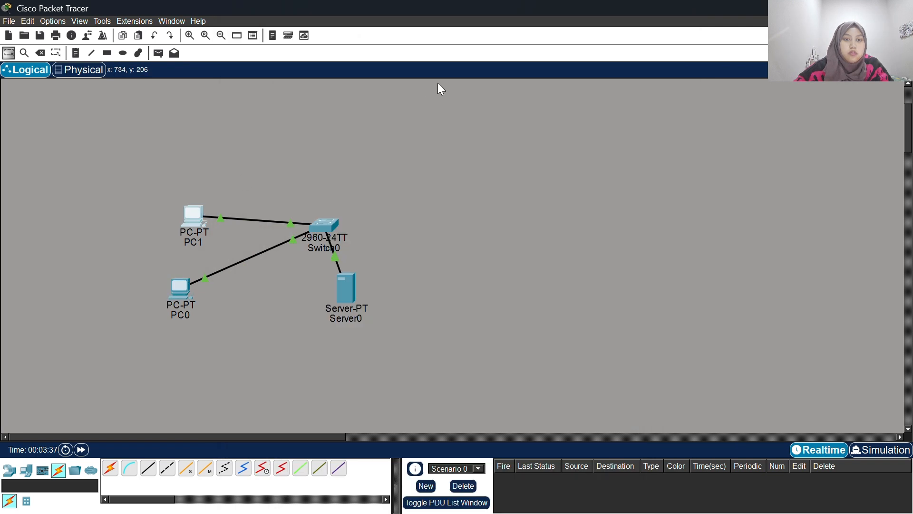
click(195, 218)
click(328, 34)
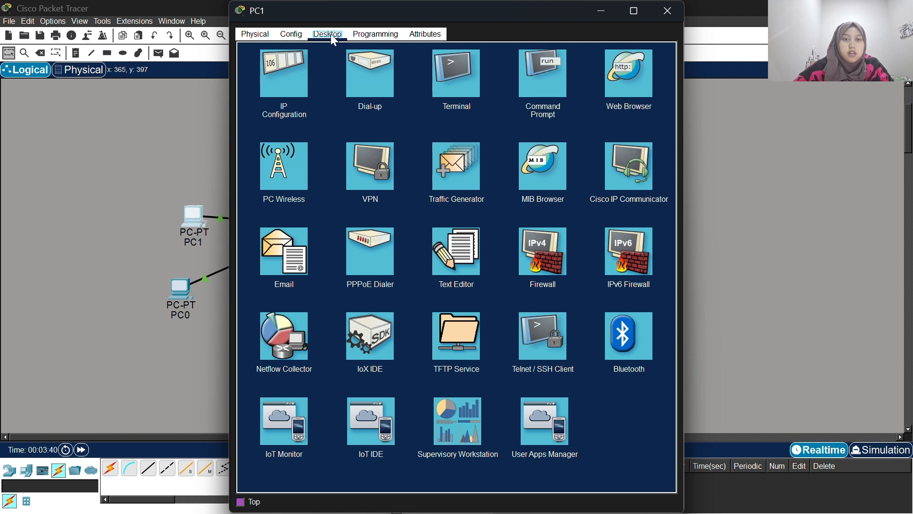
click(309, 78)
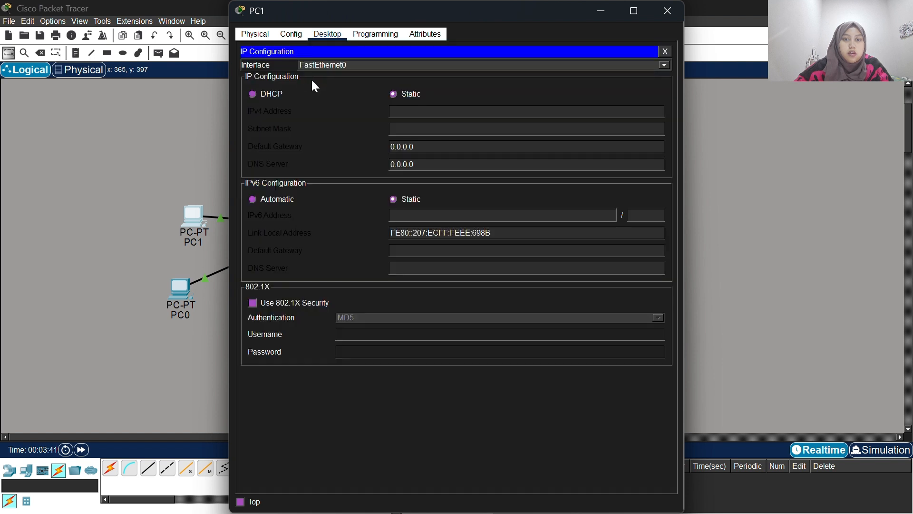
click(405, 116)
text(192.16)
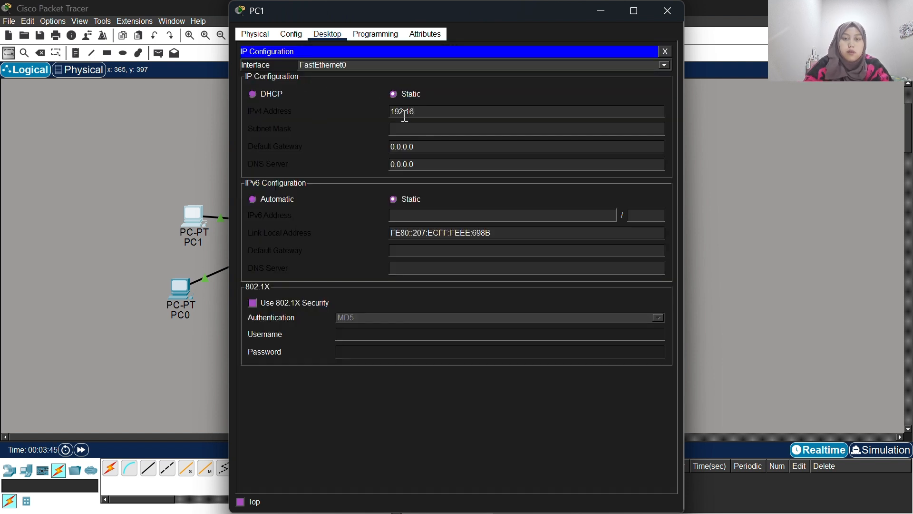
text(8.123.2)
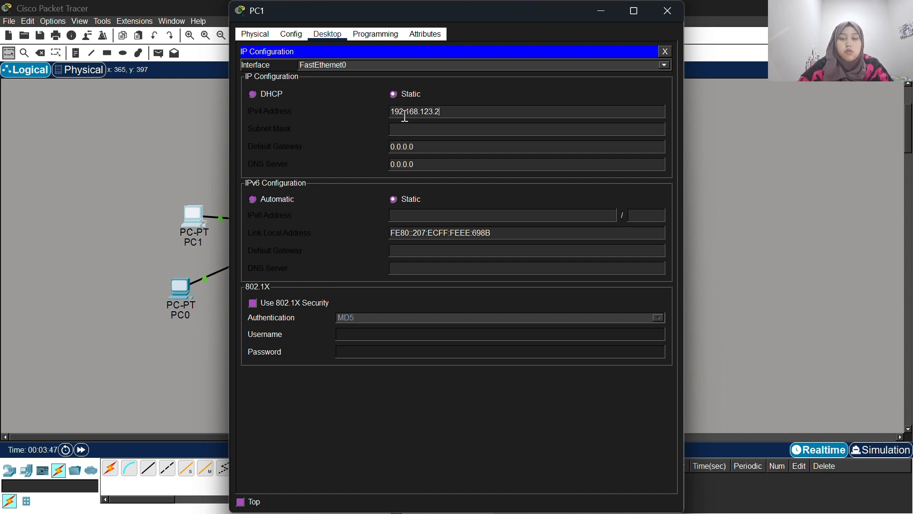
click(415, 132)
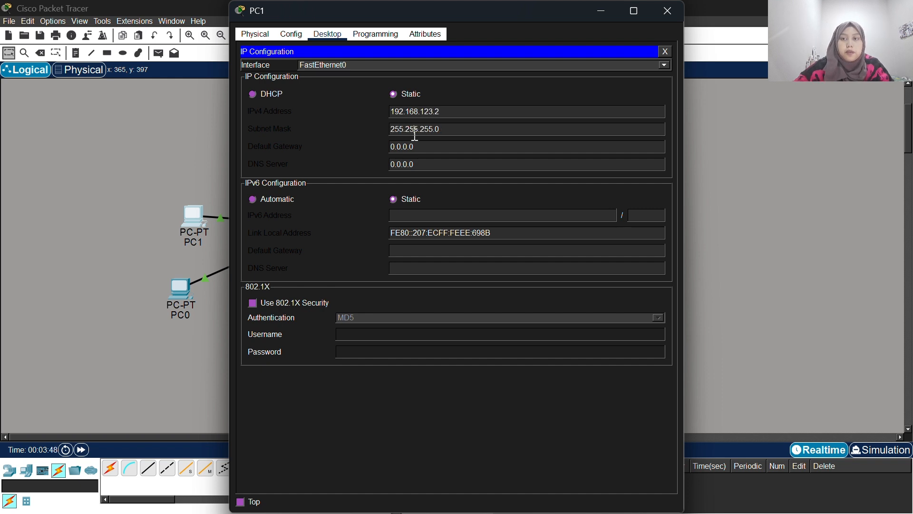
click(676, 12)
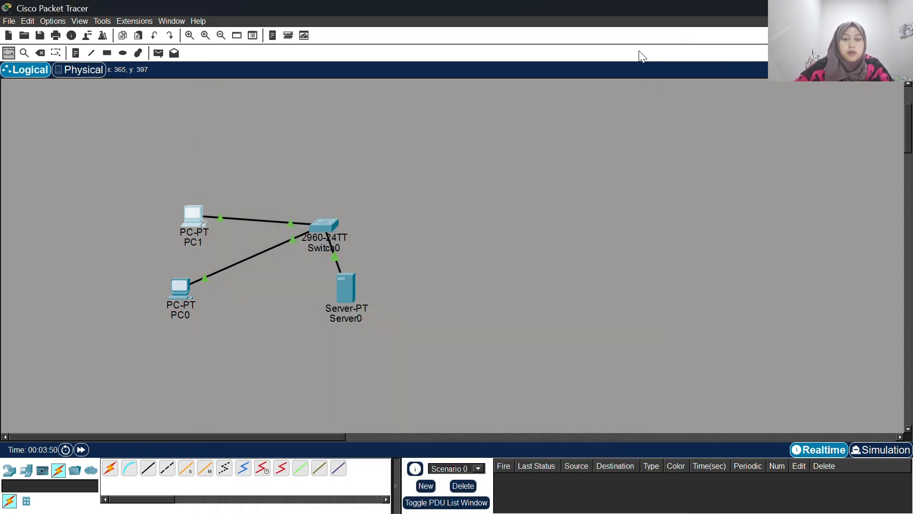
Assign Server0 the static IPv4 address 192.168.123.3 with subnet mask 255.255.255.0
click(350, 278)
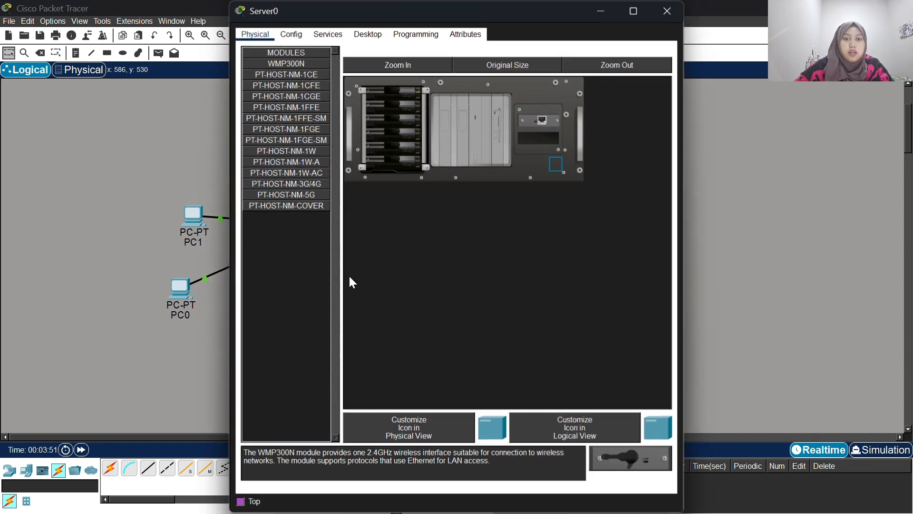
click(360, 36)
click(290, 87)
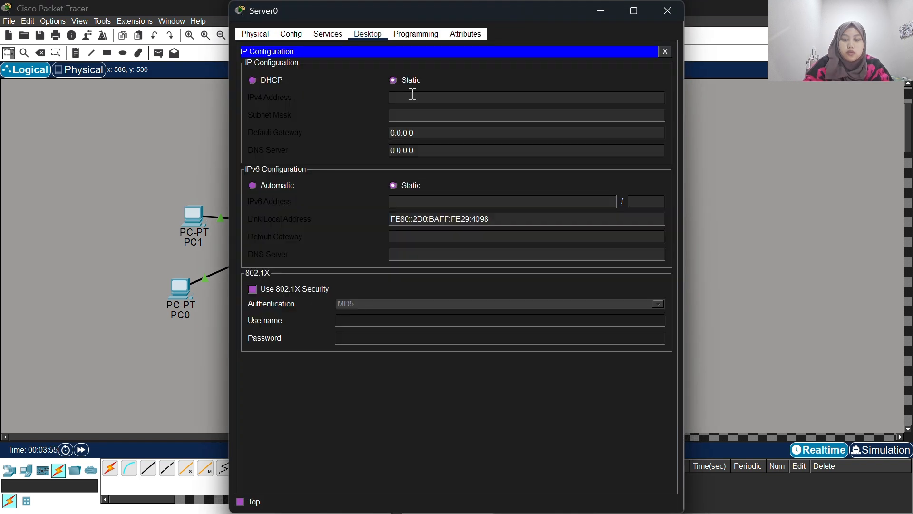
text(192.16)
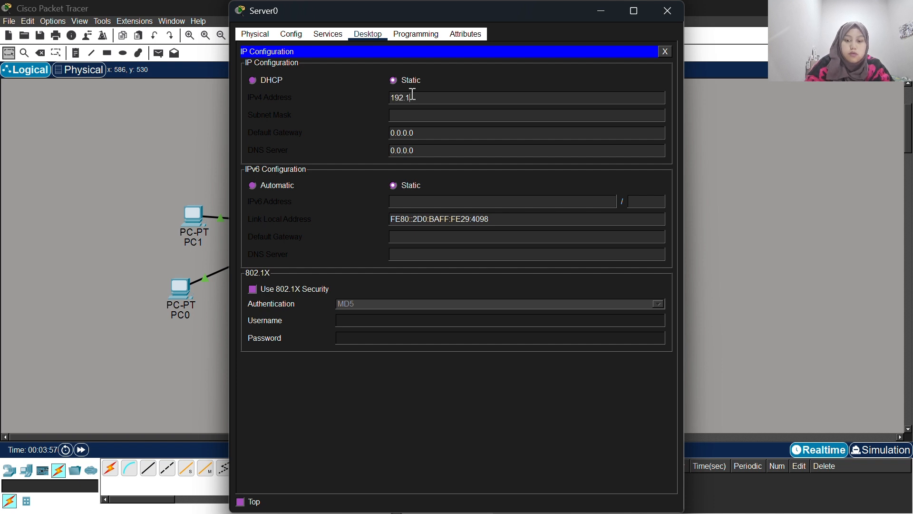
text(8.123.3)
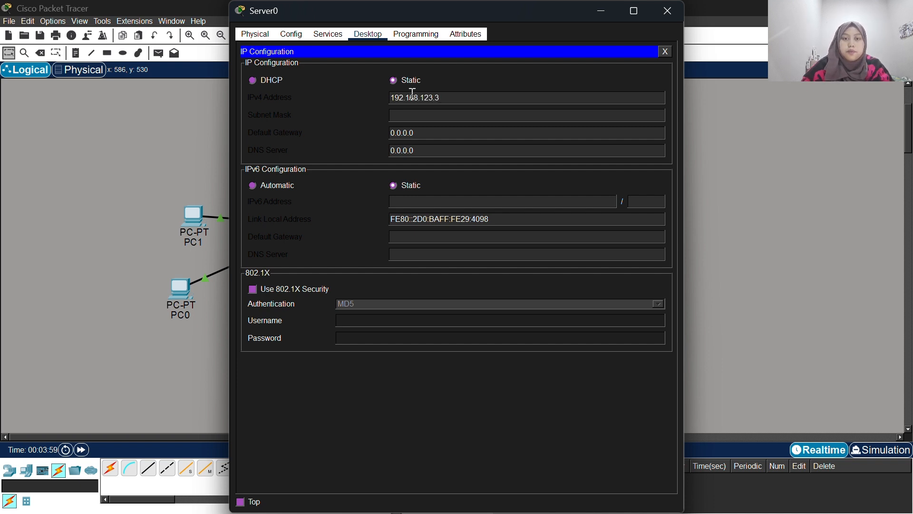
key(Return)
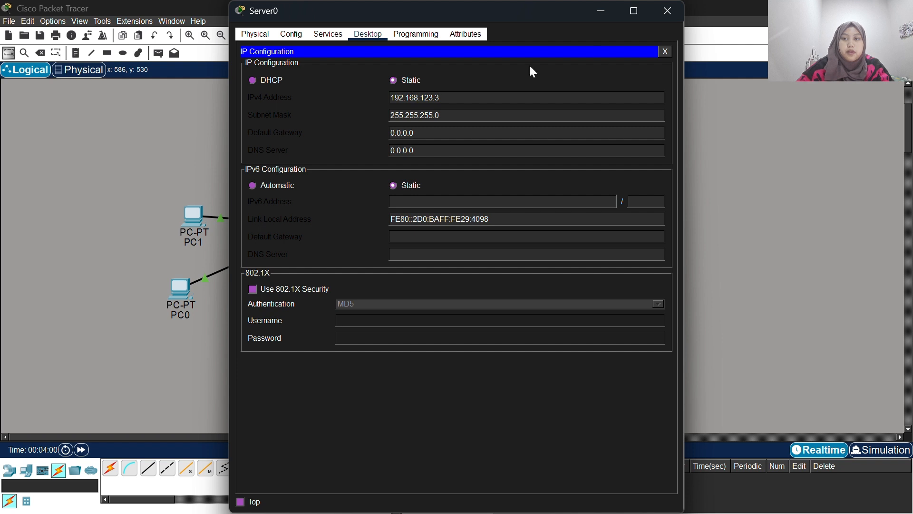
click(677, 14)
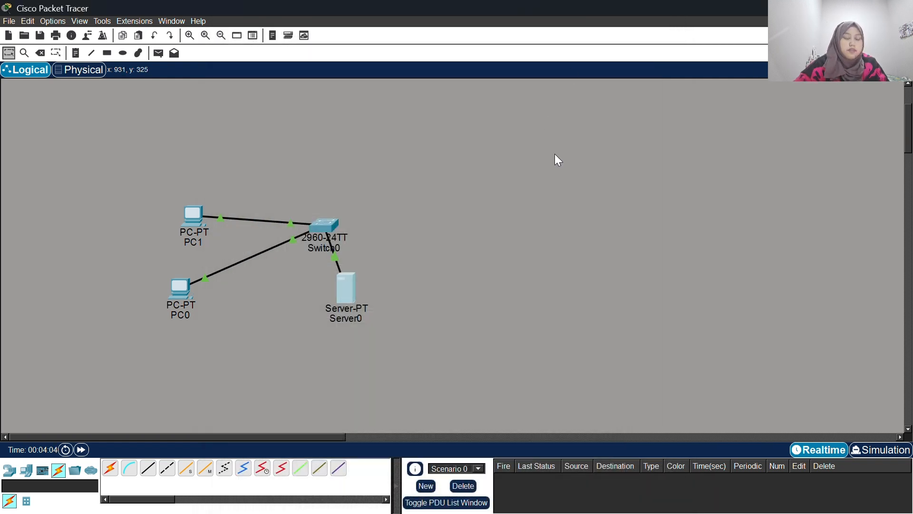
Check the HTTP and HTTPS service settings on Server0
click(346, 287)
click(319, 38)
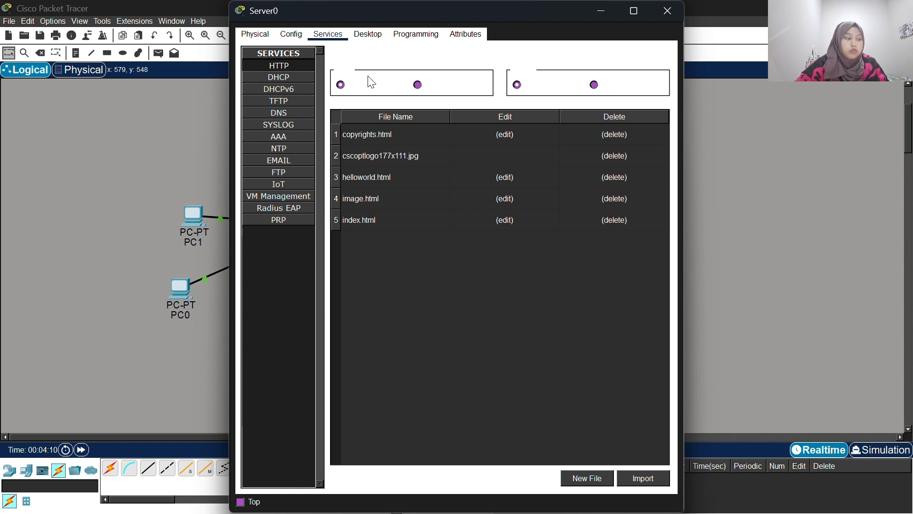
click(666, 11)
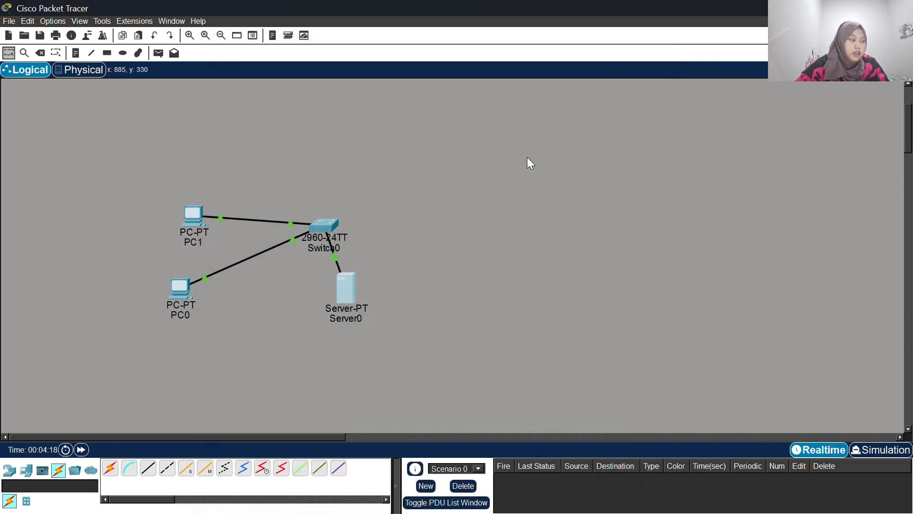
Ping PC1 at 192.168.123.2 from PC0's command prompt to test the connection
click(173, 298)
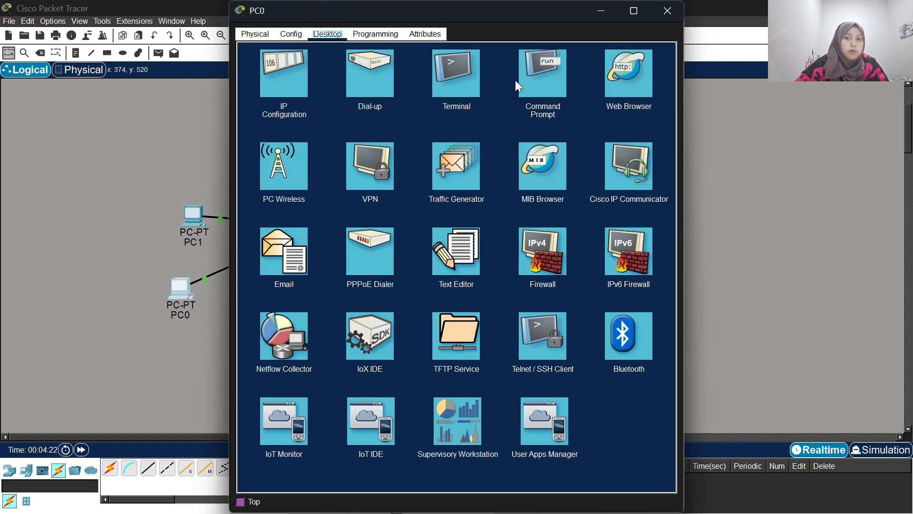
click(563, 77)
text(p)
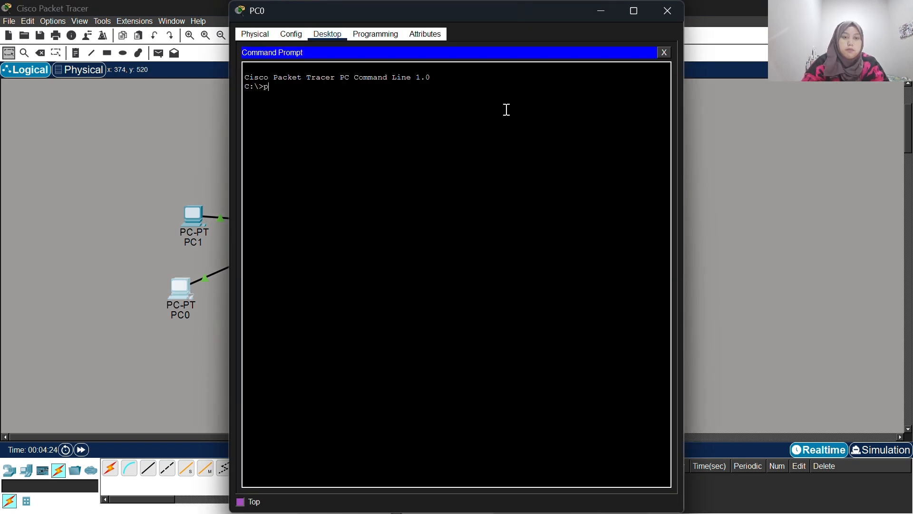
text(ing)
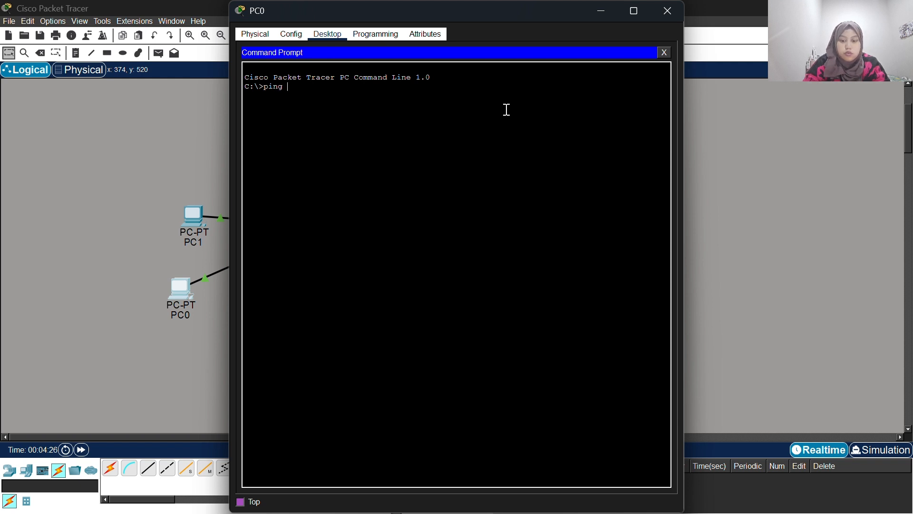
text( 192.168)
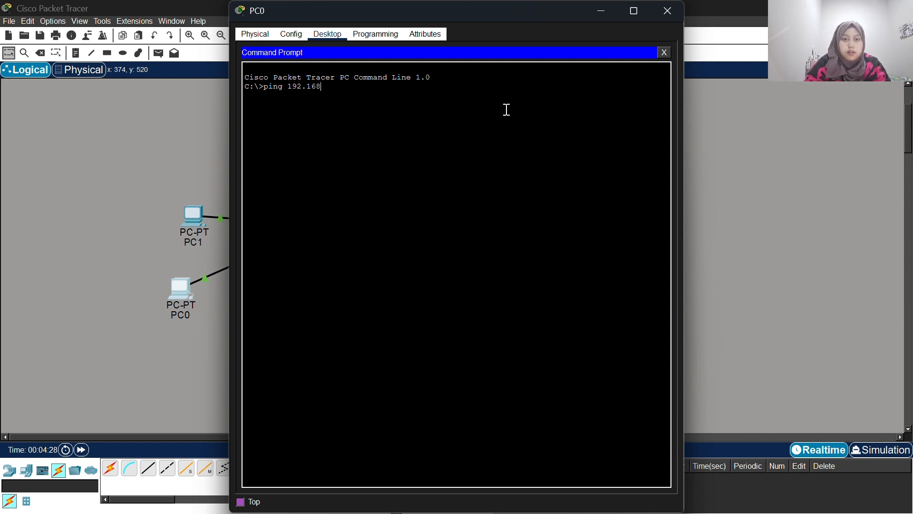
text(.123.)
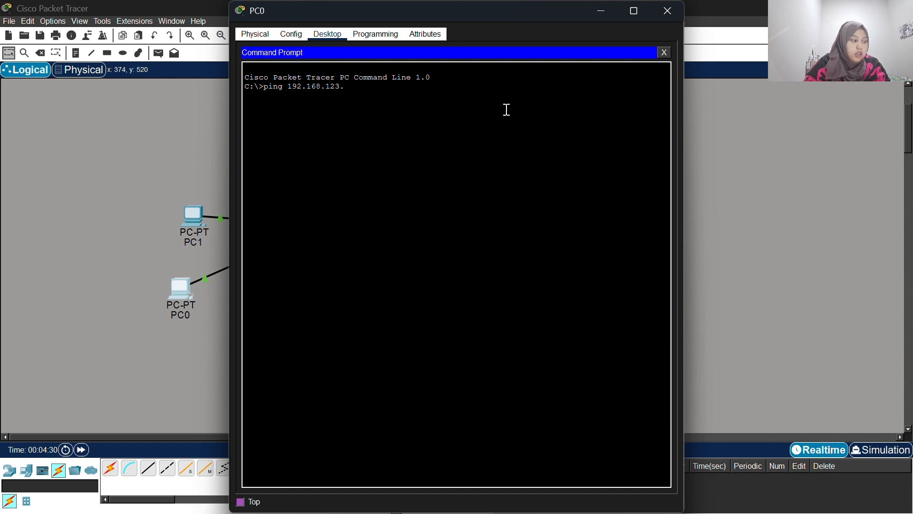
text(2)
key(Return)
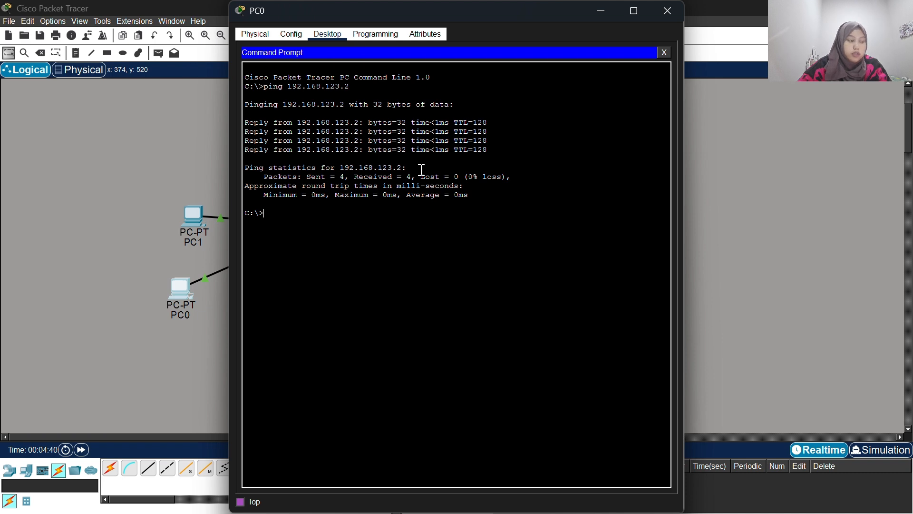
click(672, 11)
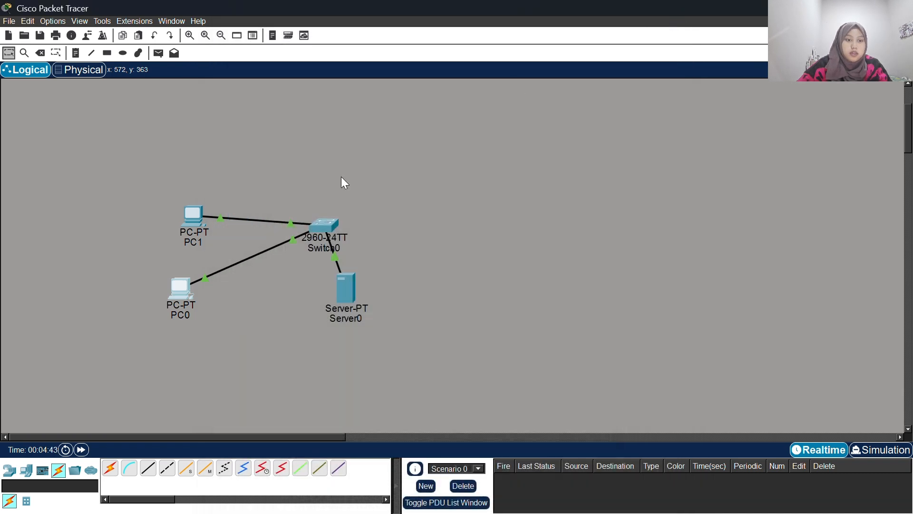
Load Server0's web page at 192.168.123.3 in PC0's web browser to test web access
click(180, 287)
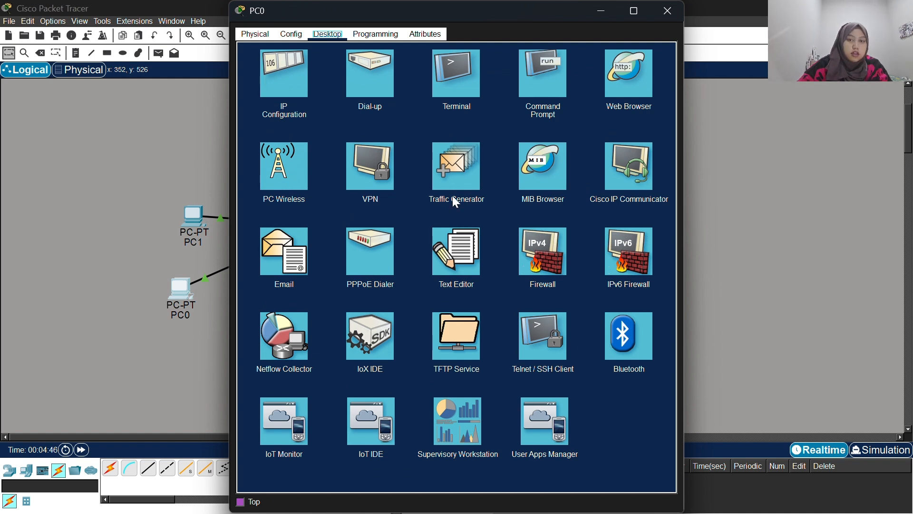
click(631, 91)
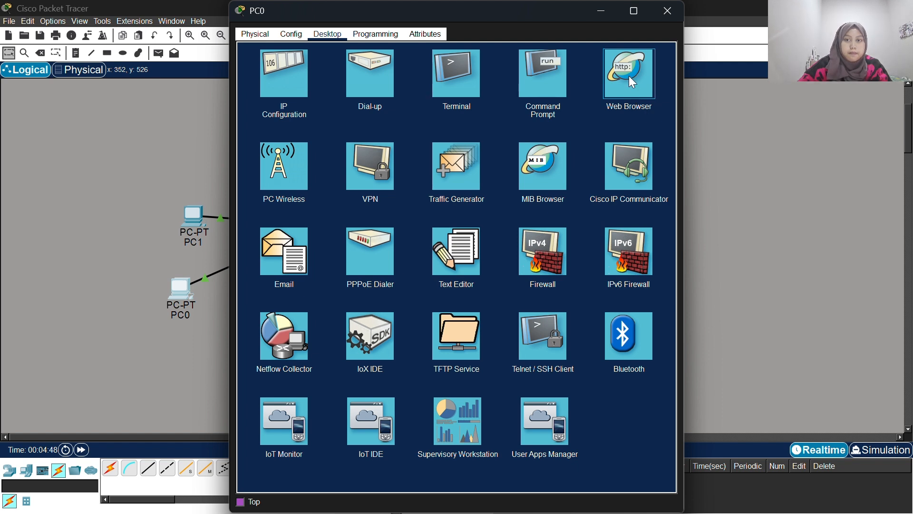
click(634, 77)
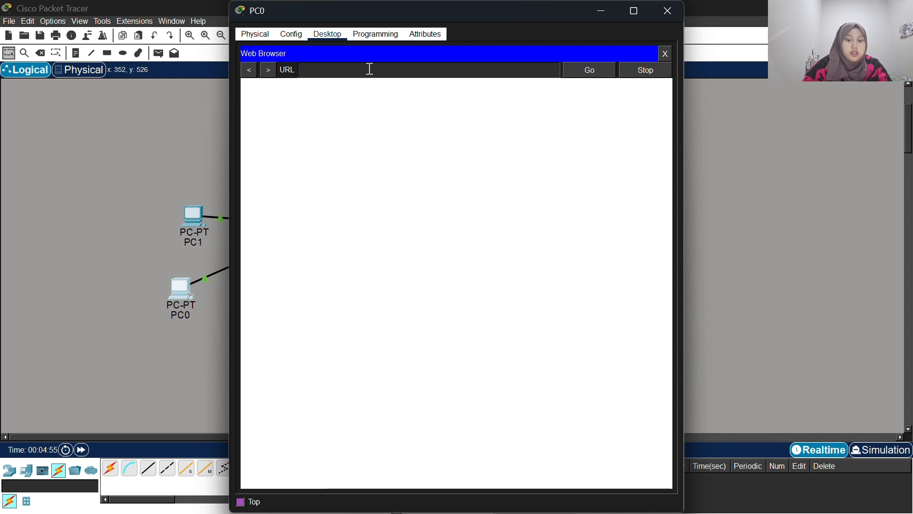
text(192)
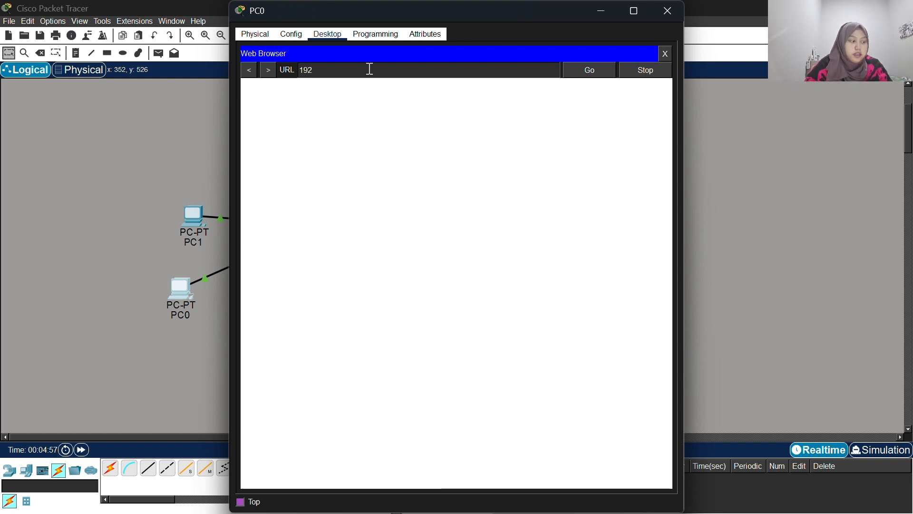
text(.)
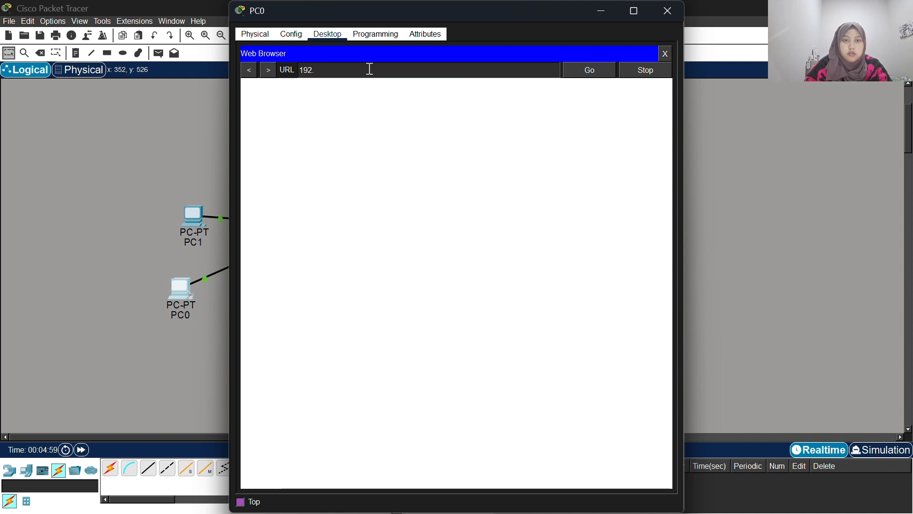
text(1)
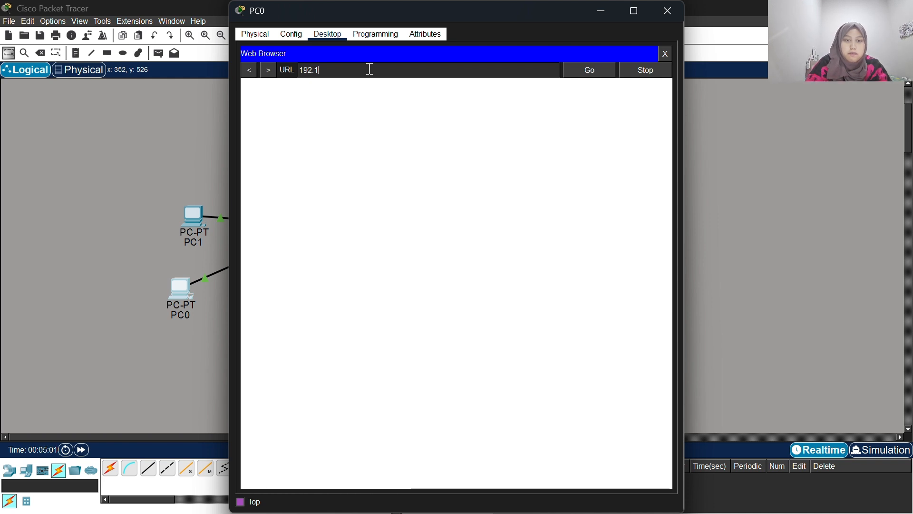
text(68.123)
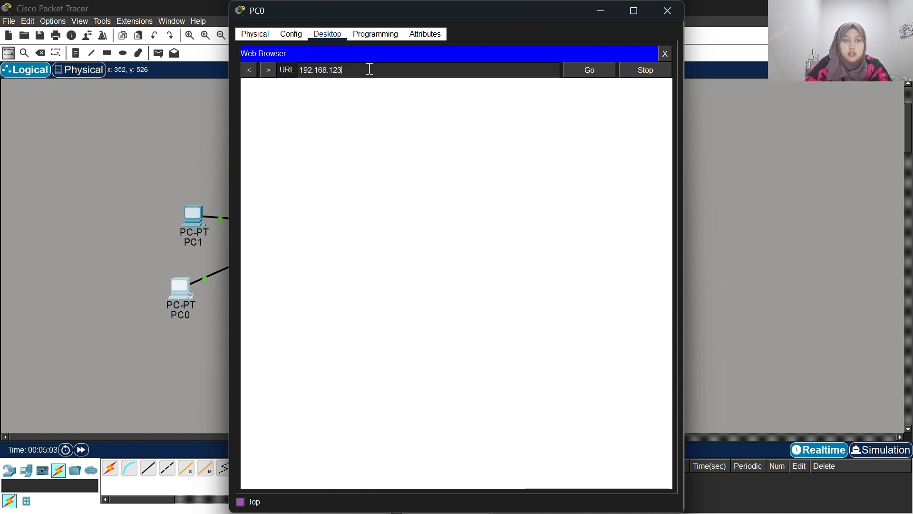
text(.3)
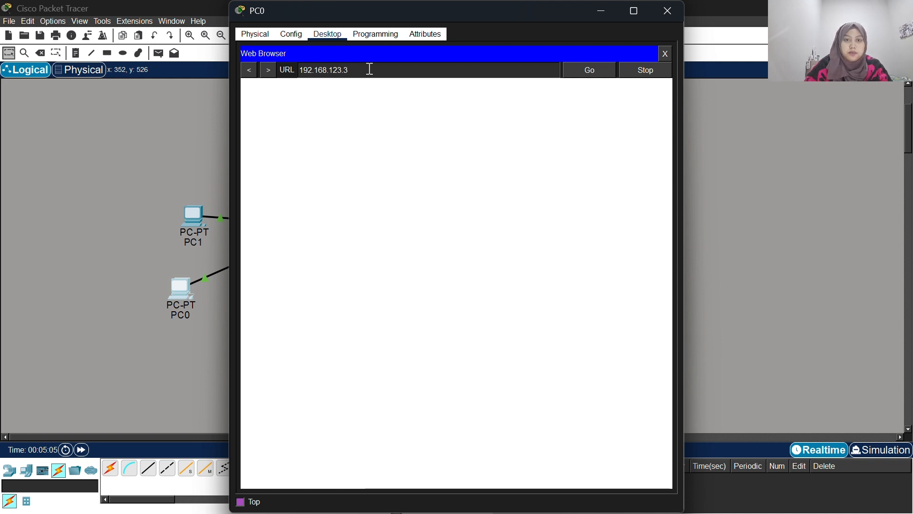
key(Return)
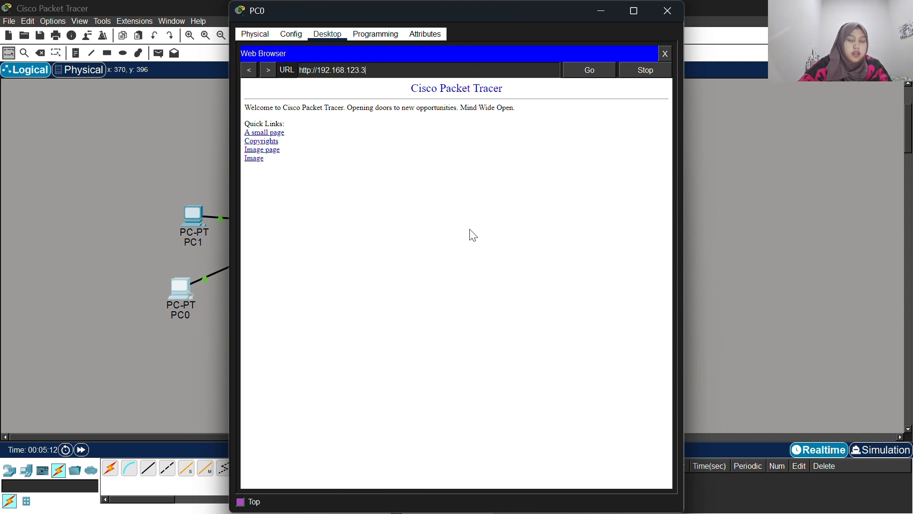
click(675, 16)
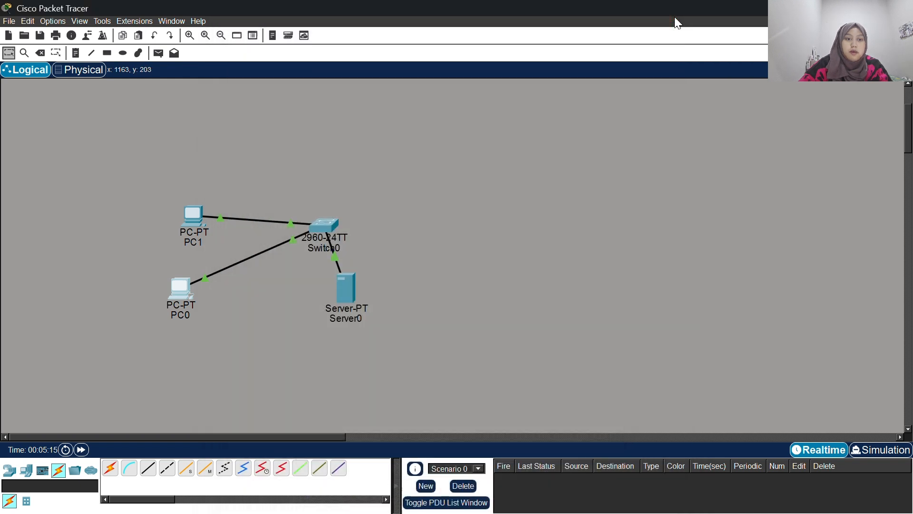
Load Server0's web page at 192.168.123.3 in PC1's web browser to test web access
click(186, 229)
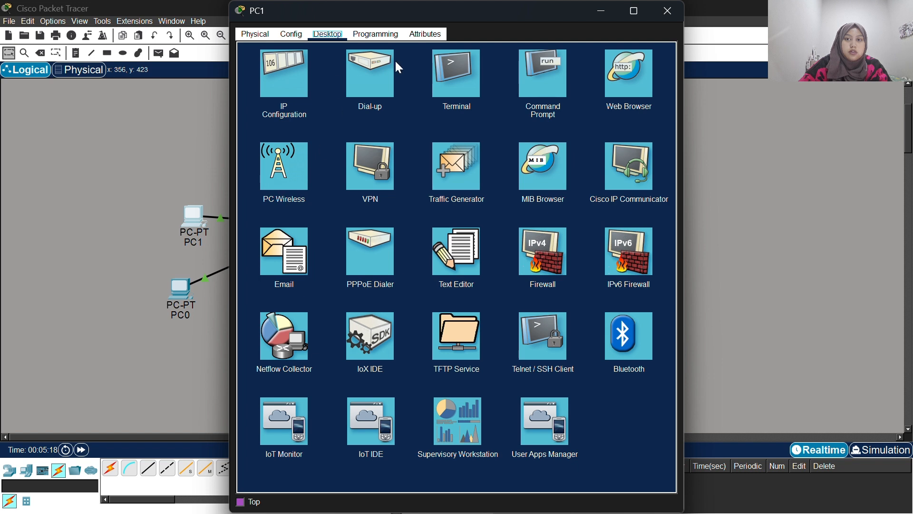
click(638, 92)
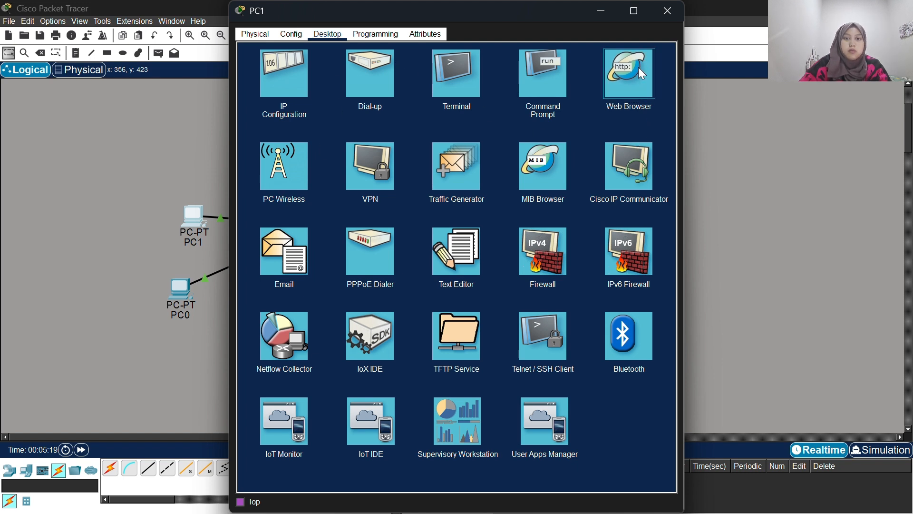
click(637, 108)
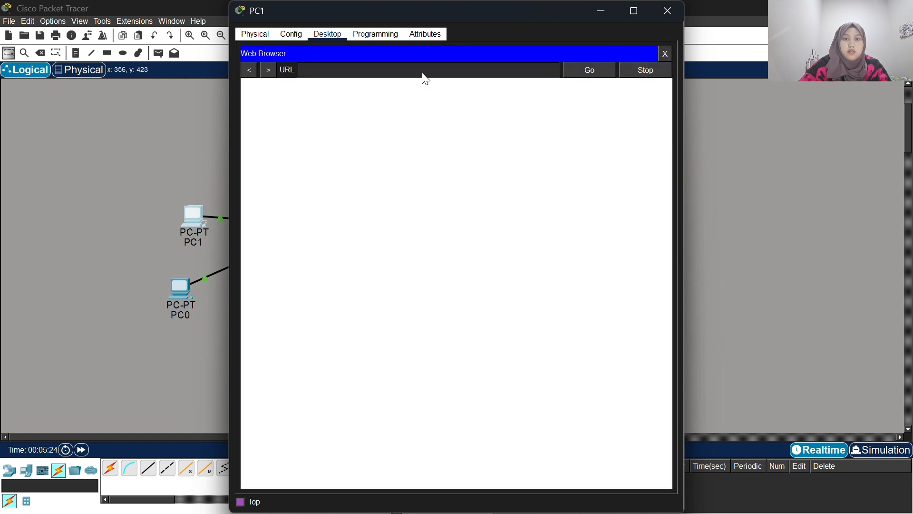
text(192.)
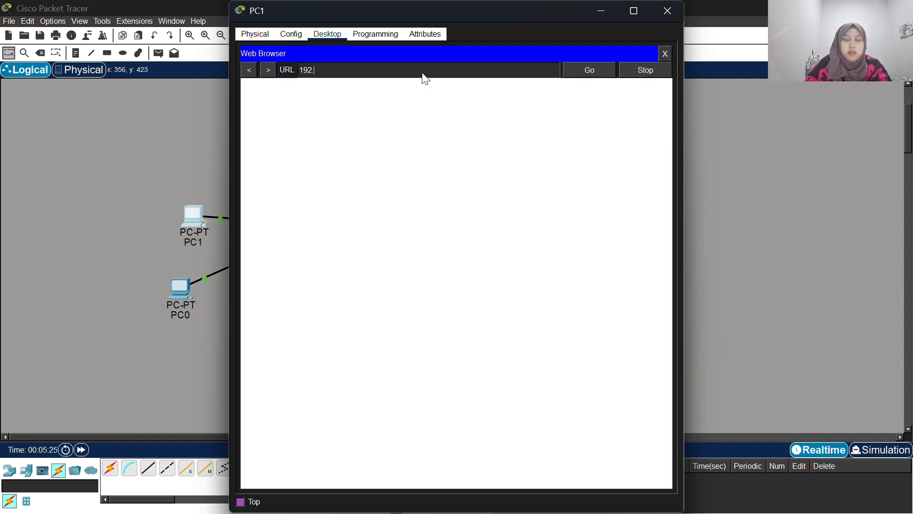
text(16)
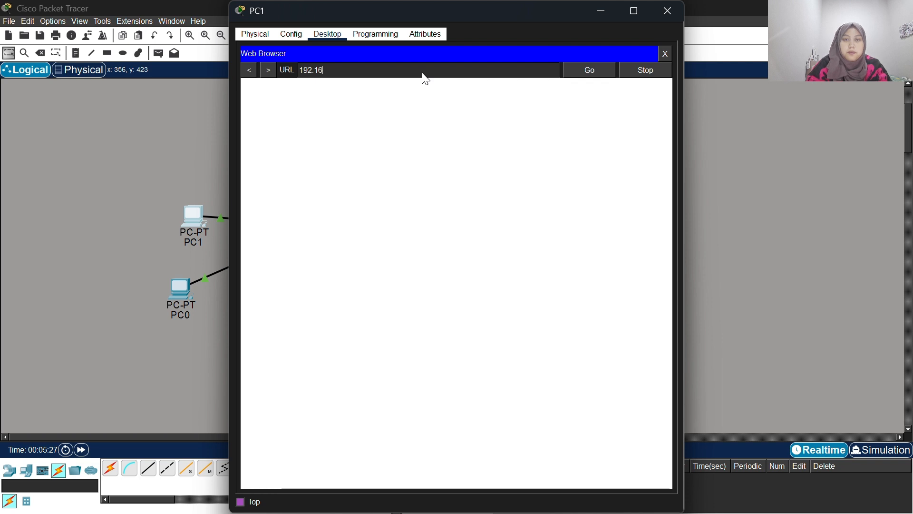
text(8.123.3)
key(Return)
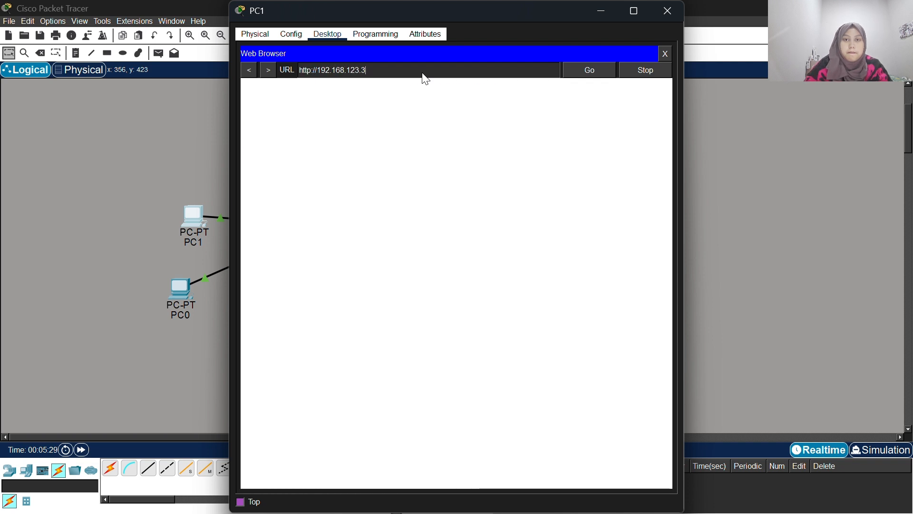